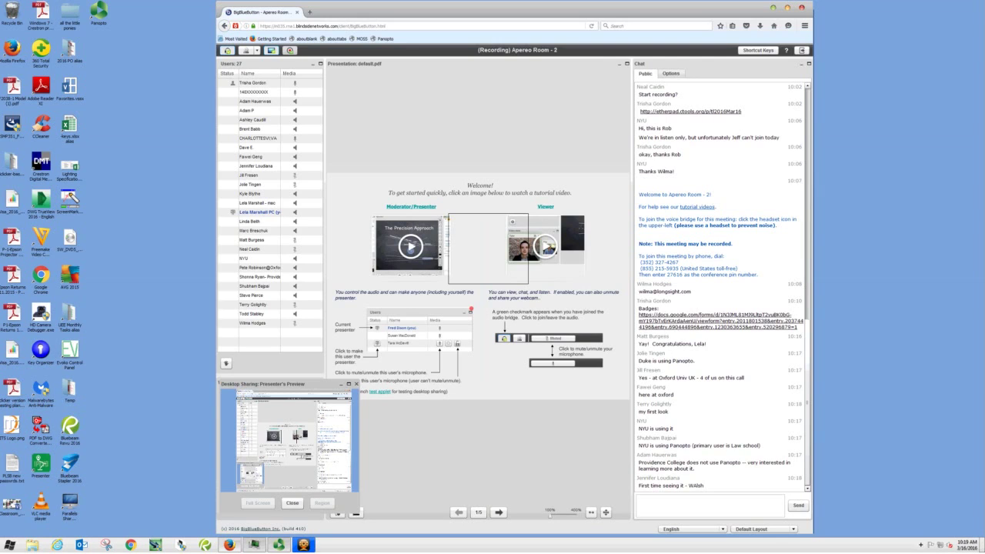
Close the SplitCam webcam window and bring the BigBlueButton conference back to the front
key("super+Down")
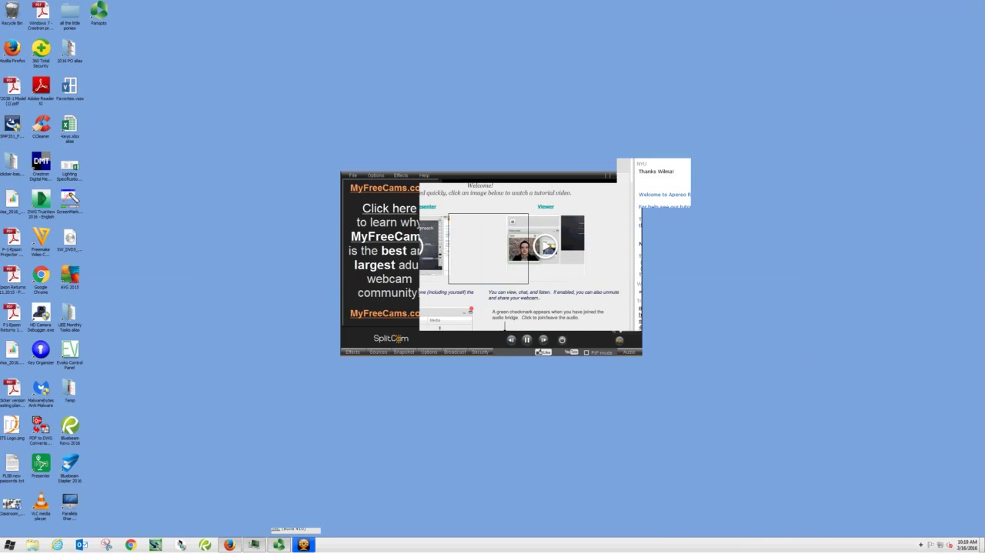
key("super+Down")
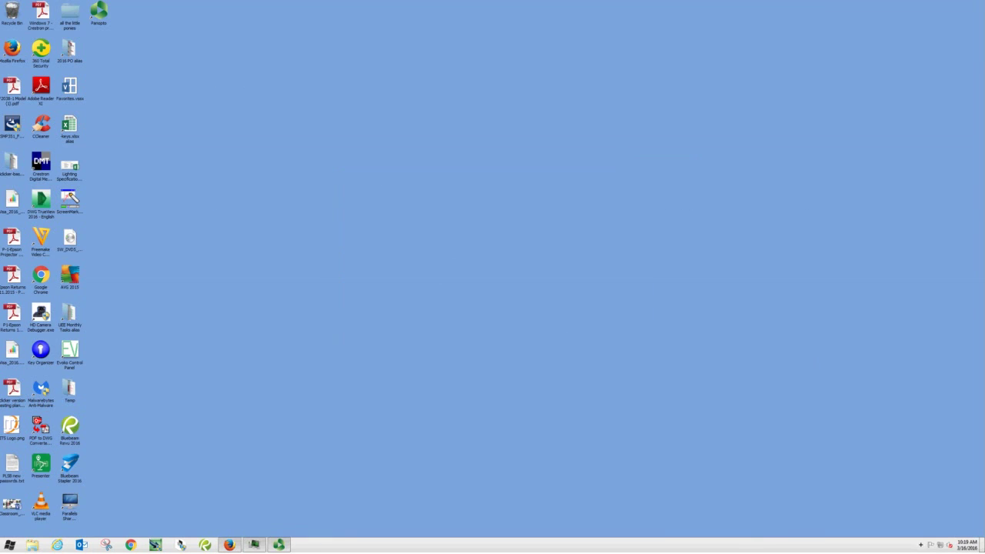
key("alt+Tab")
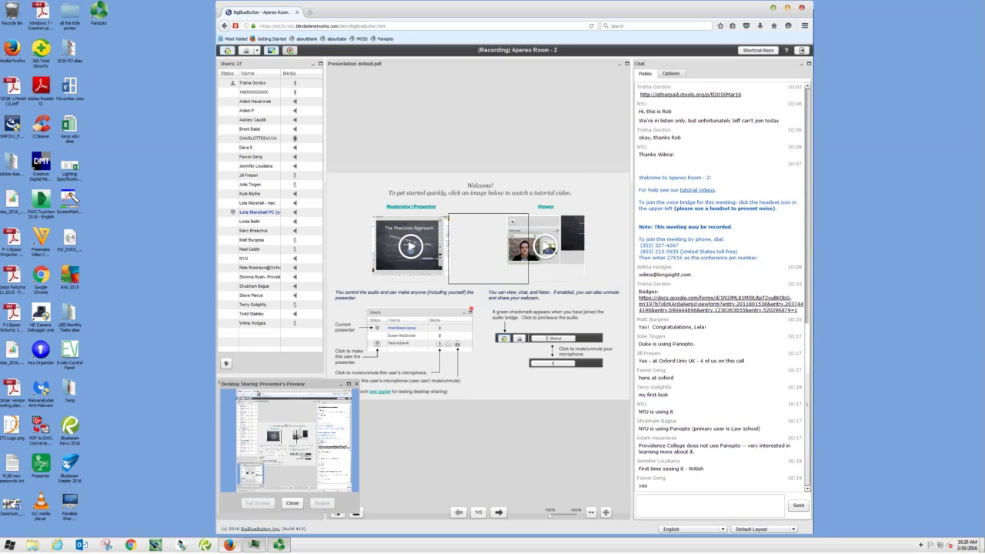
Open a new Firefox window and start entering the uva.hosted. Panopto address
key("ctrl+n")
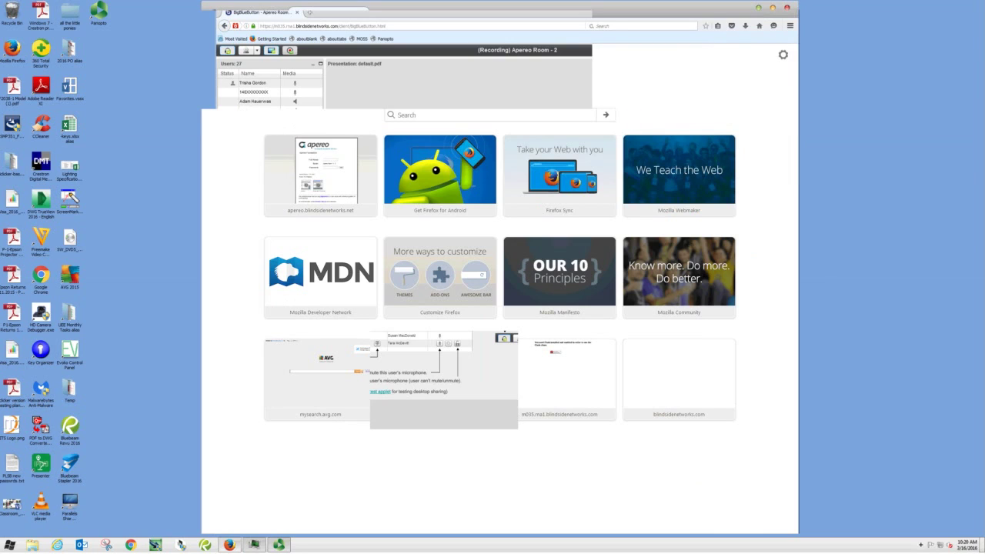
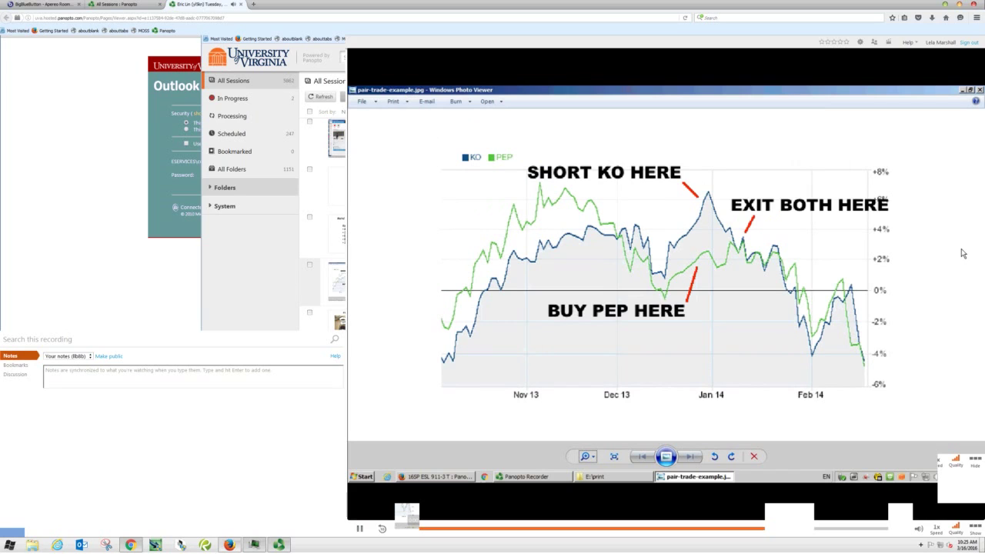
Leave the Panopto recording and go back to the sessions list
key("alt+Left")
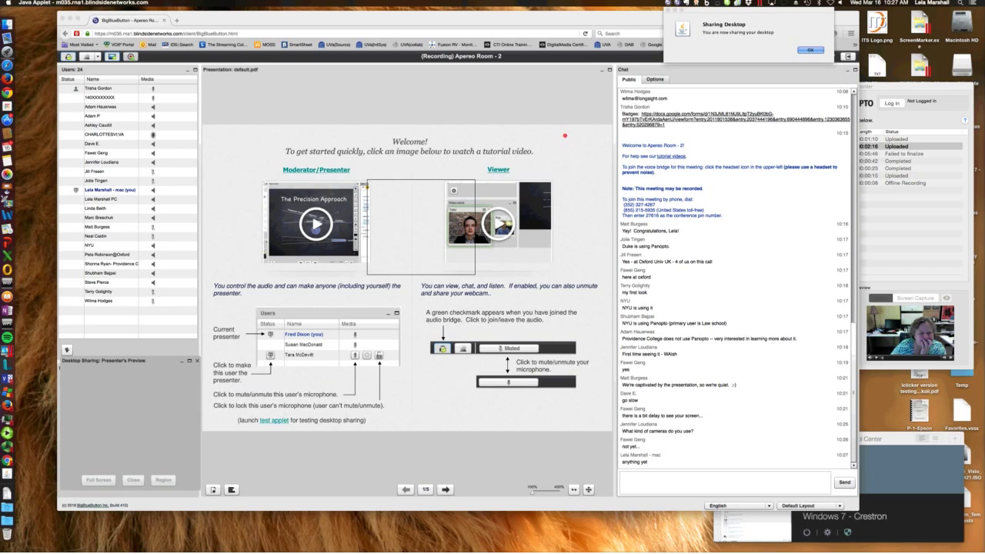
Dismiss the desktop sharing notice and load uva.hosted.panopto.com in a new tab
key("Return")
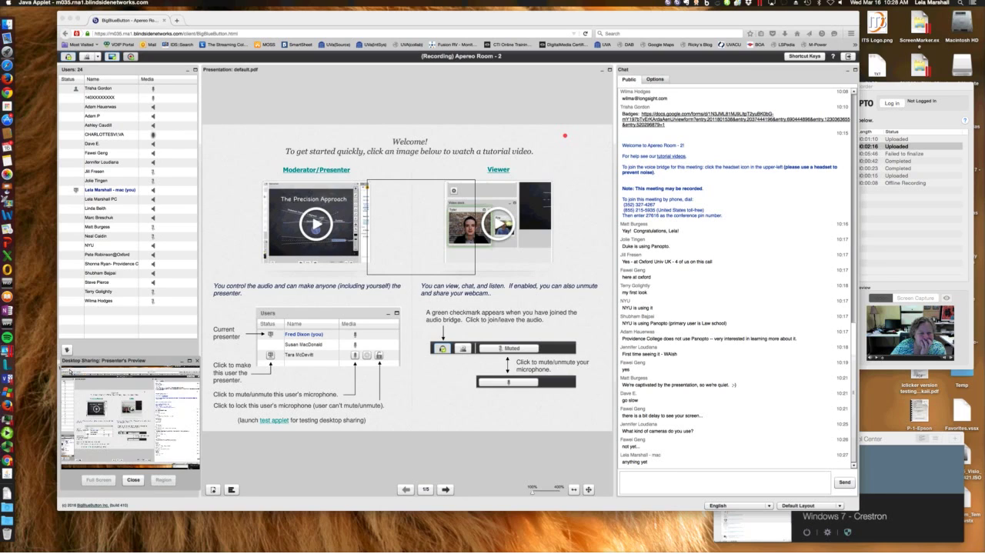
key("super+t")
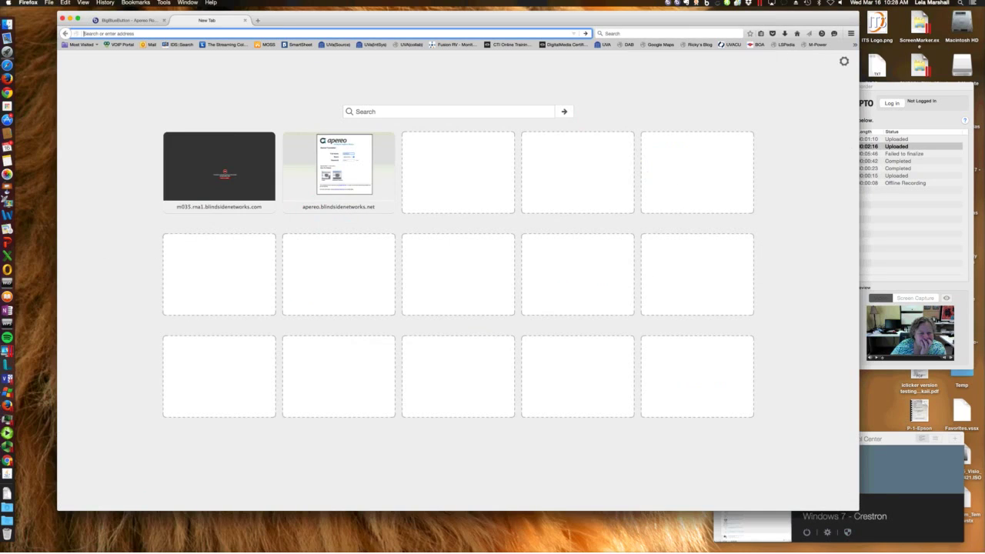
type("uva.hoste")
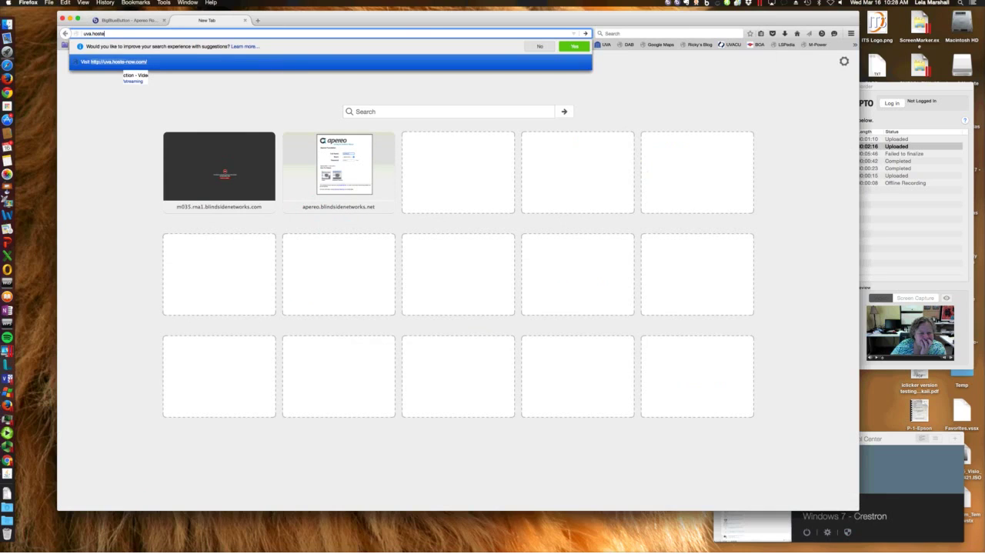
type("d.panopto.com")
key("Return")
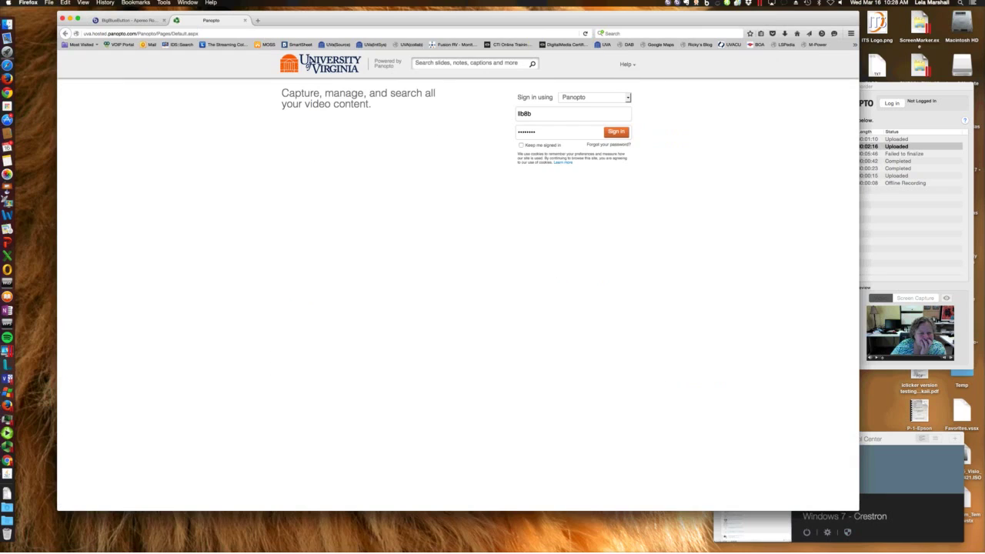
Sign in to Panopto and switch the folder list from my folders to All Folders
key("Return")
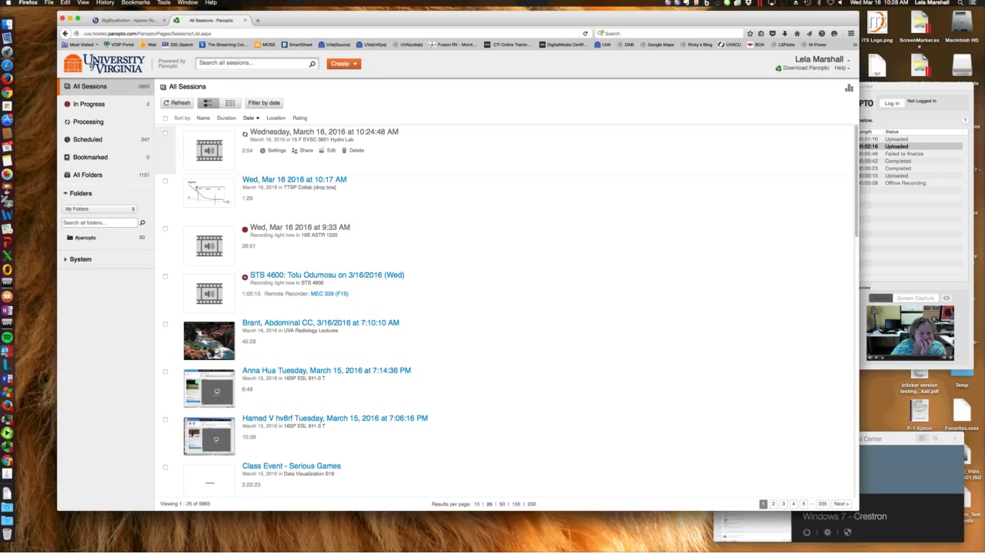
scroll(507, 311, "down", 2)
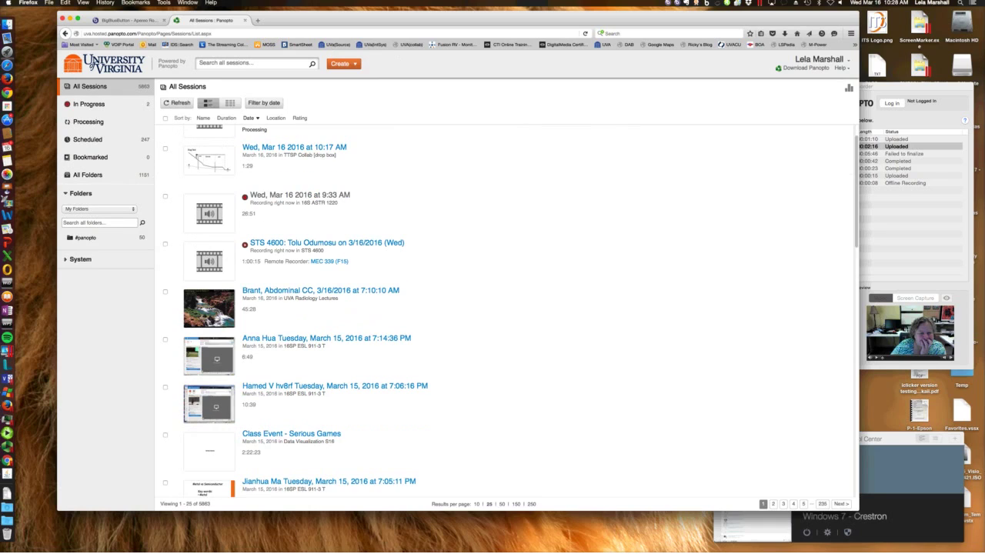
left_click(80, 260)
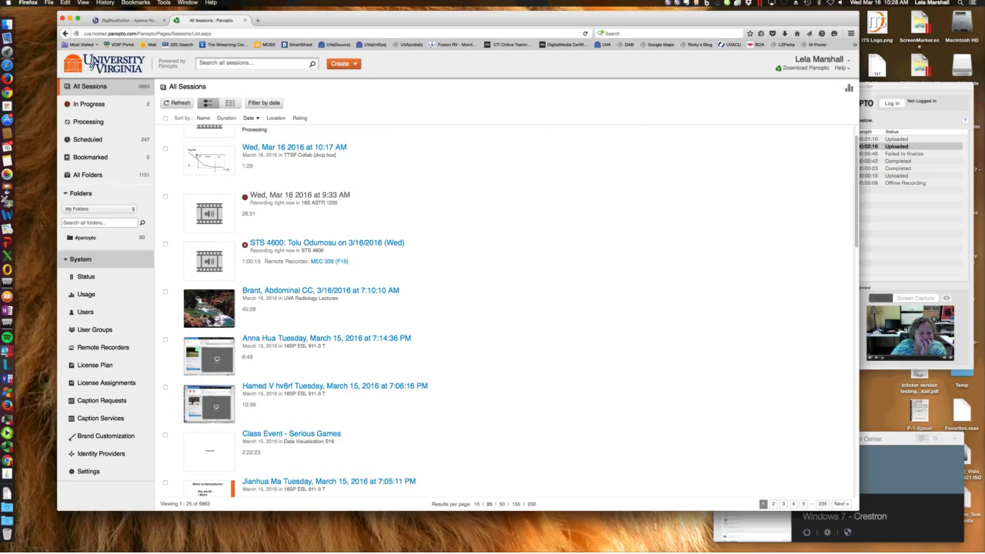
left_click(99, 222)
left_click(99, 208)
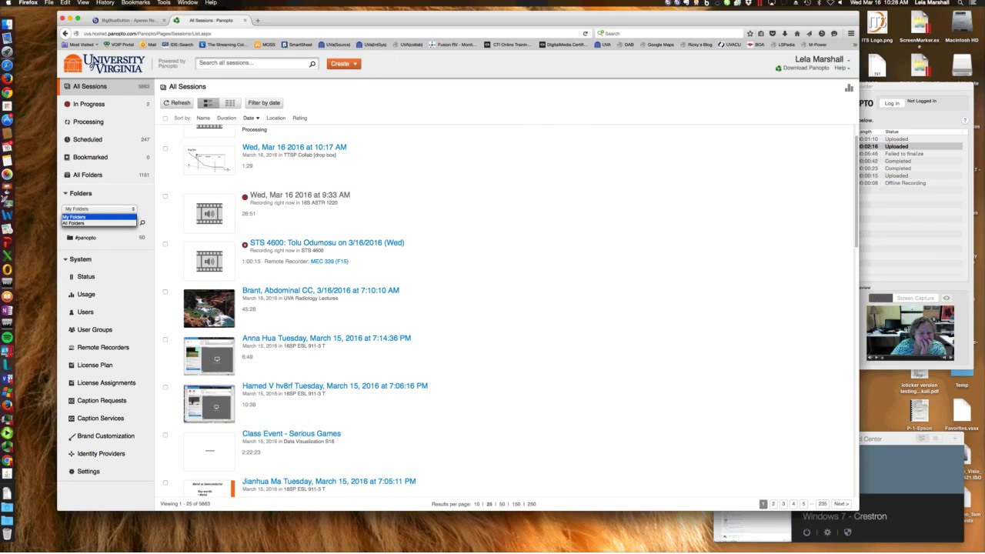
key("Down")
key("Return")
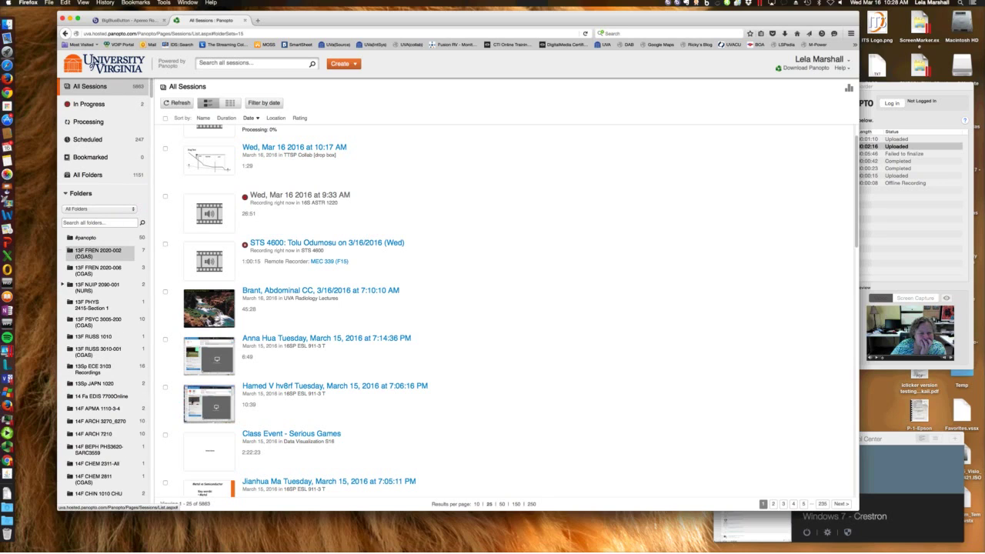
Open the 14F CHEM 2811 (CGAS) folder's Photochemistry & Chemiluminescence session
scroll(100, 427, "down", 5)
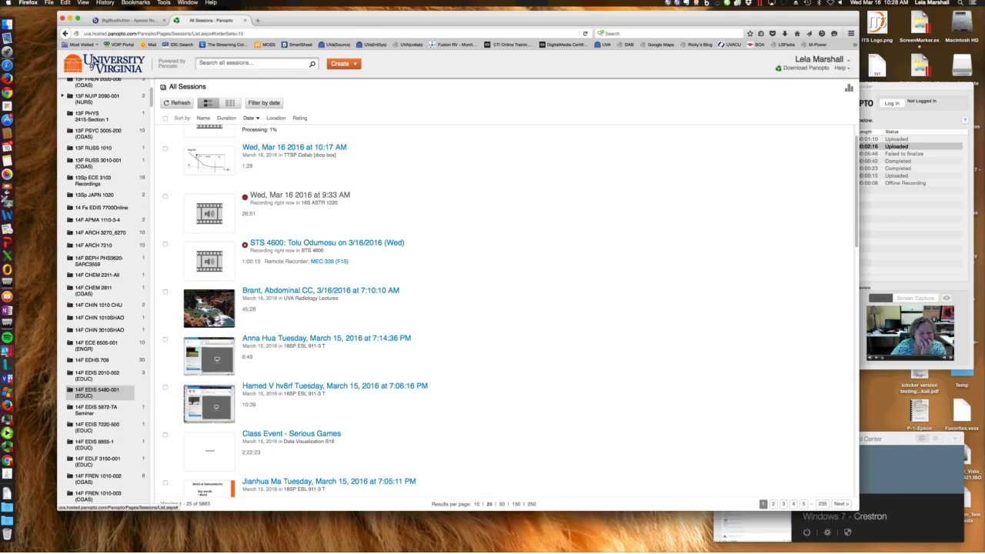
left_click(97, 393)
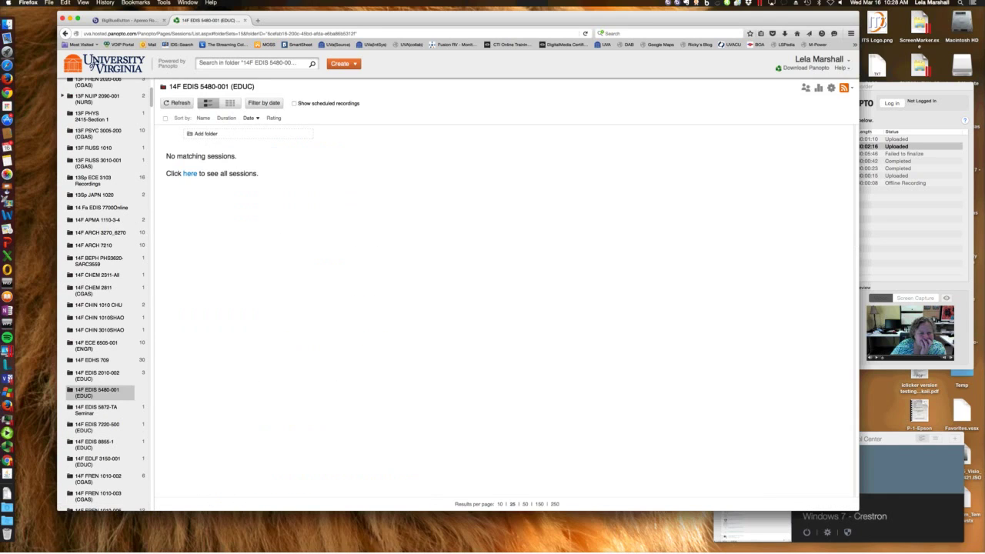
left_click(96, 290)
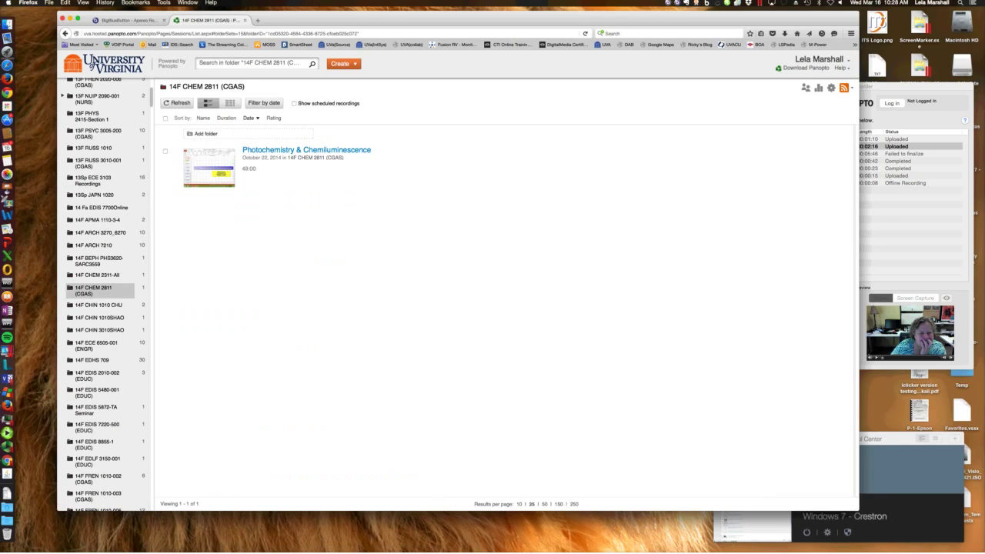
left_click(306, 150)
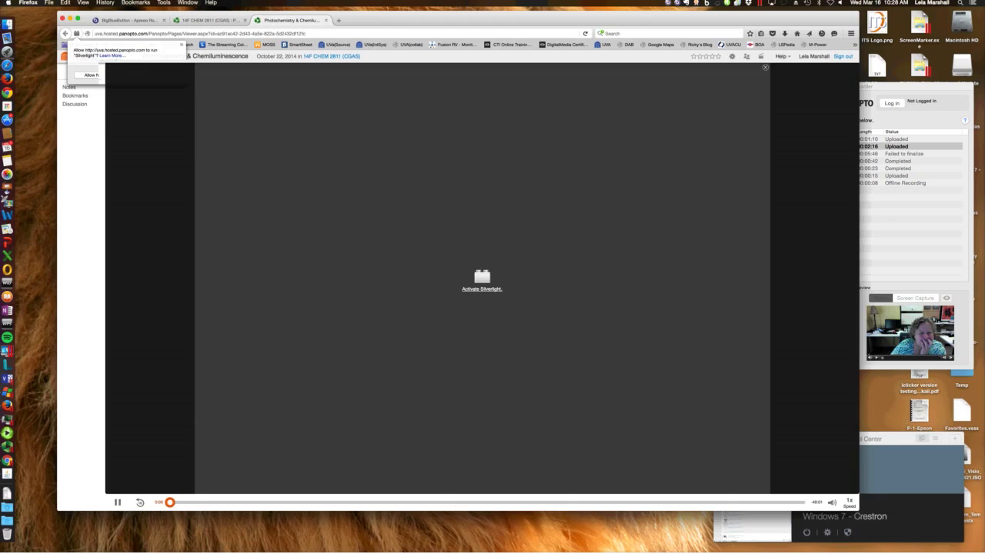
Allow Silverlight, close the chemistry session viewer, and list the 13F PSYC 3005-200 (CGAS) folder
left_click(91, 74)
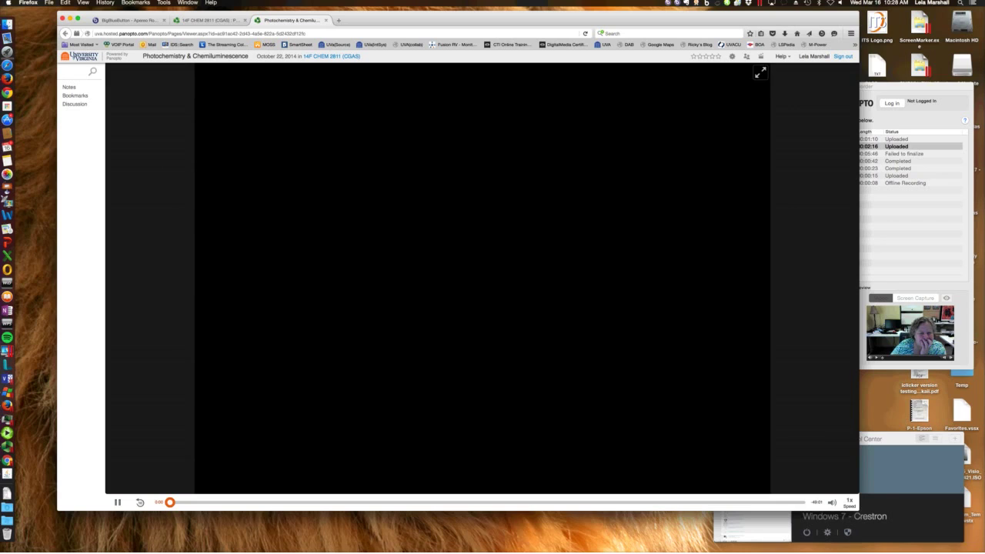
left_click(331, 56)
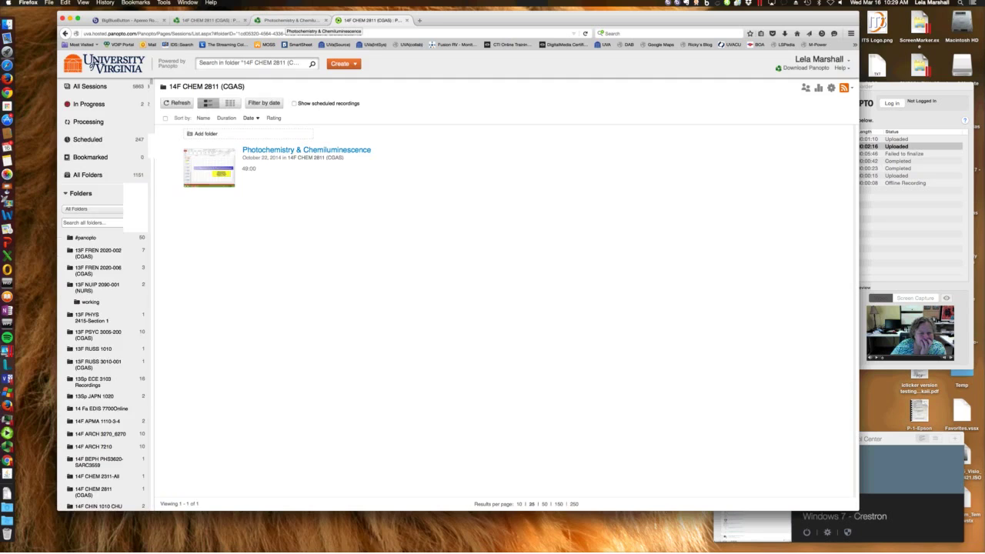
key("ctrl+shift+Tab")
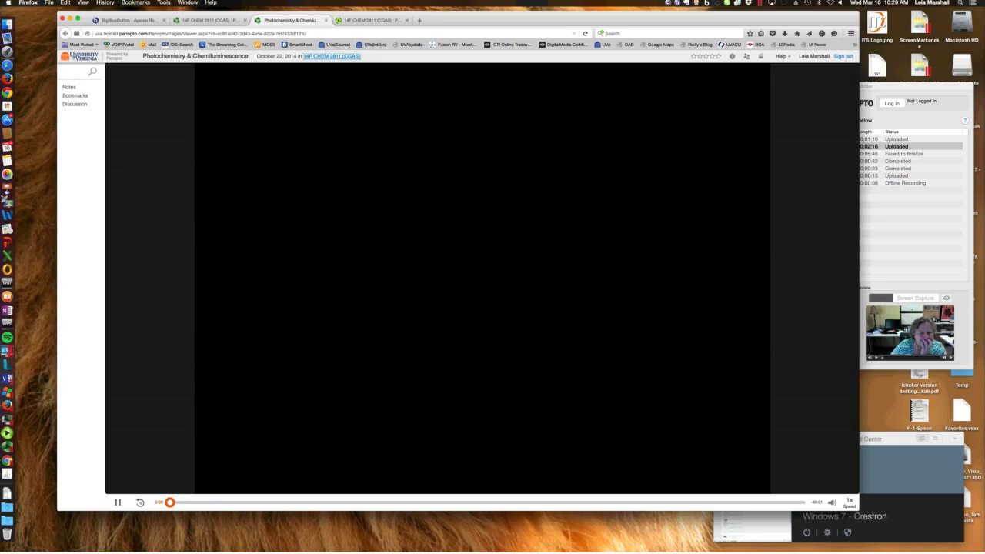
key("ctrl+w")
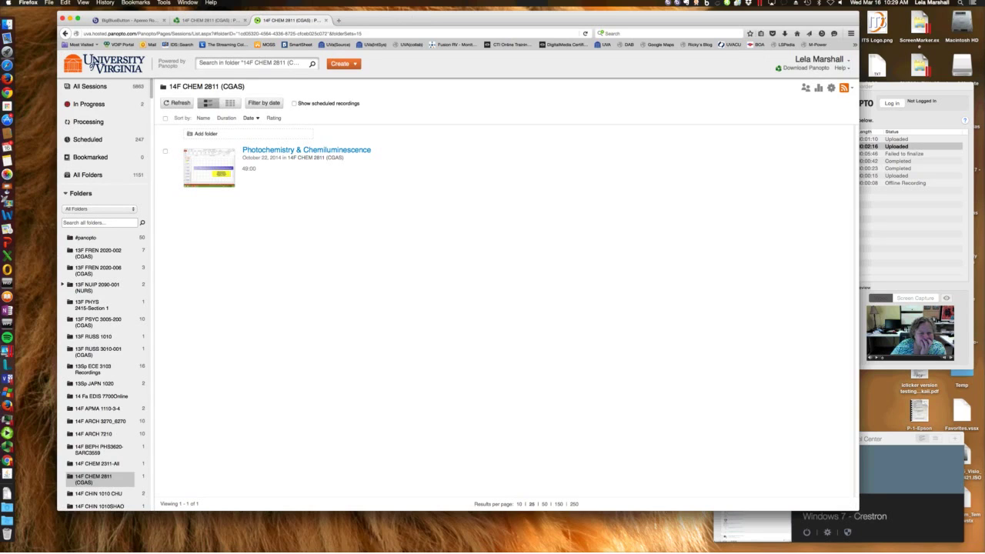
left_click(98, 321)
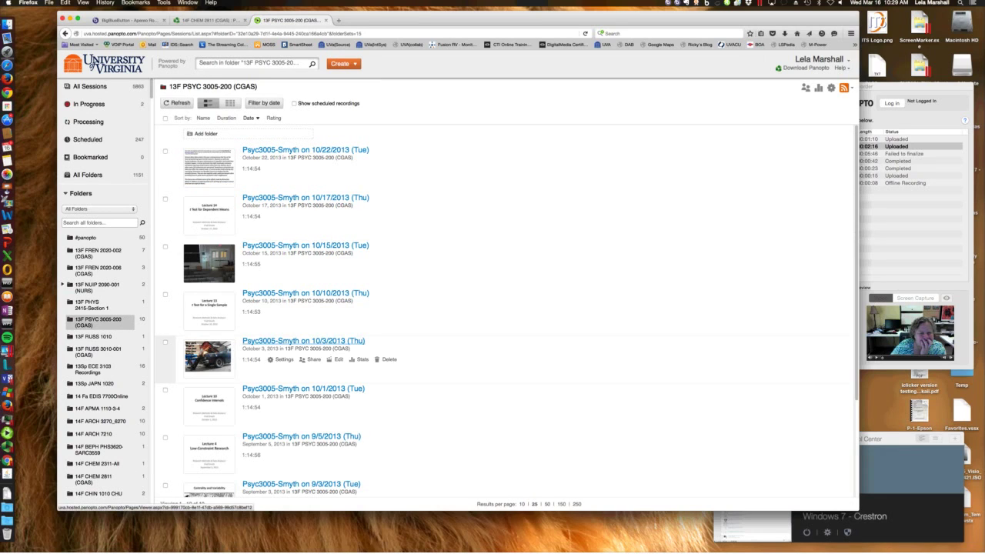
Open the 'Psyc3005-Smyth on 10/3/2013 (Thu)' lecture recording
left_click(304, 341)
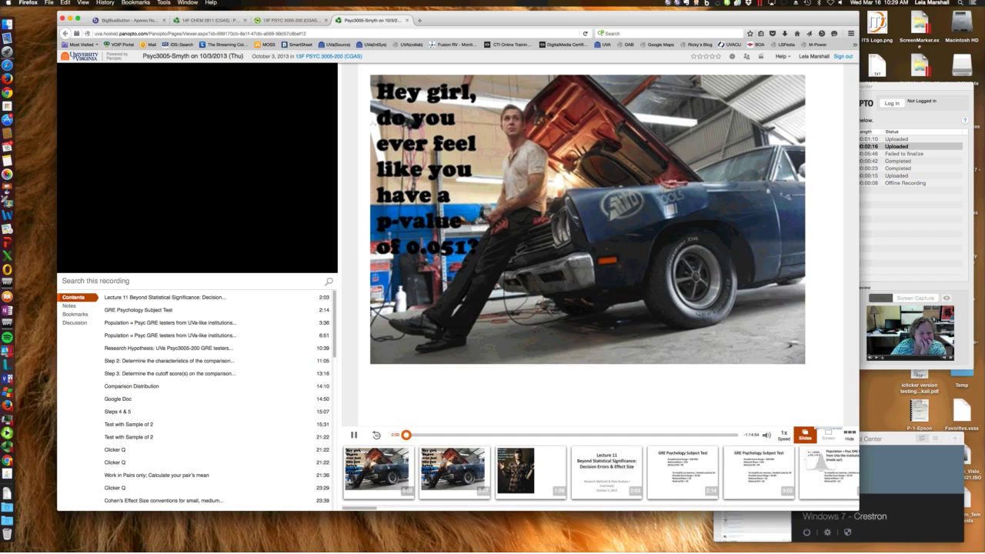
Toggle the main viewer between screen and slides, then jump through slides to Step 2 at 11:05
left_click(828, 435)
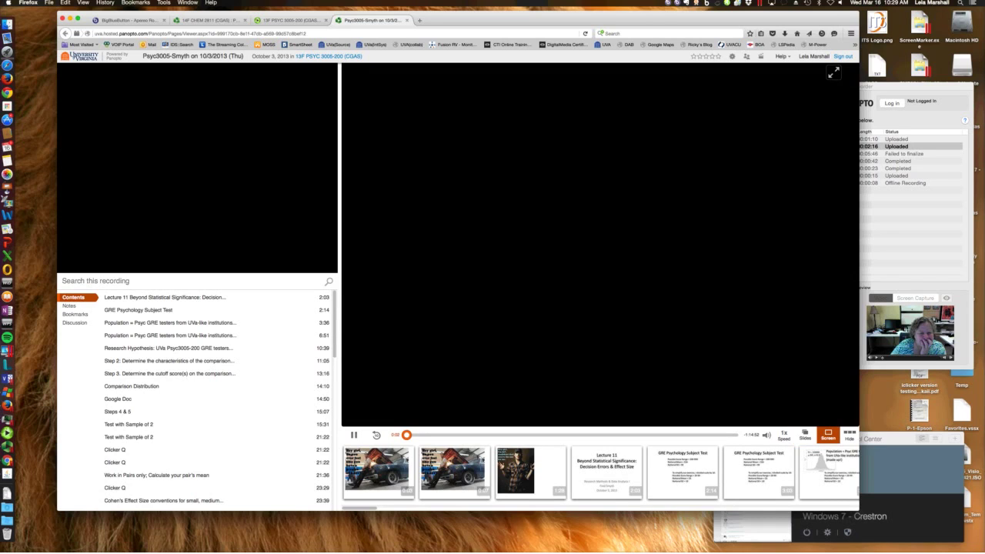
left_click(804, 435)
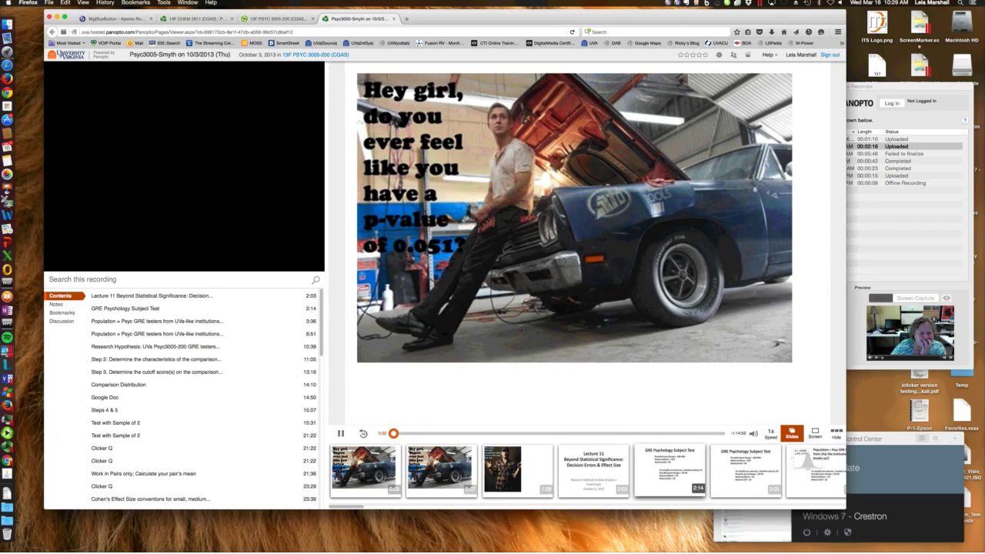
left_click(670, 469)
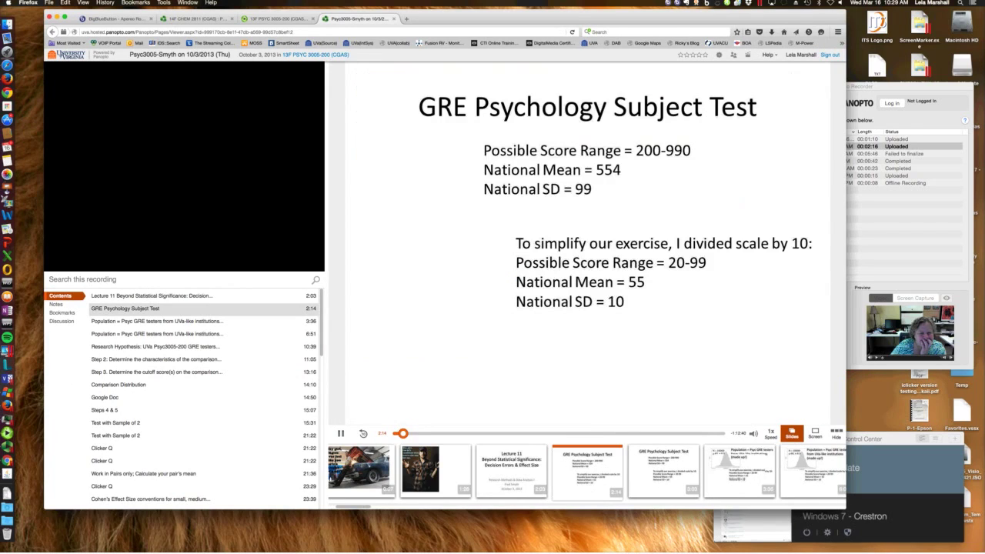
left_click(738, 467)
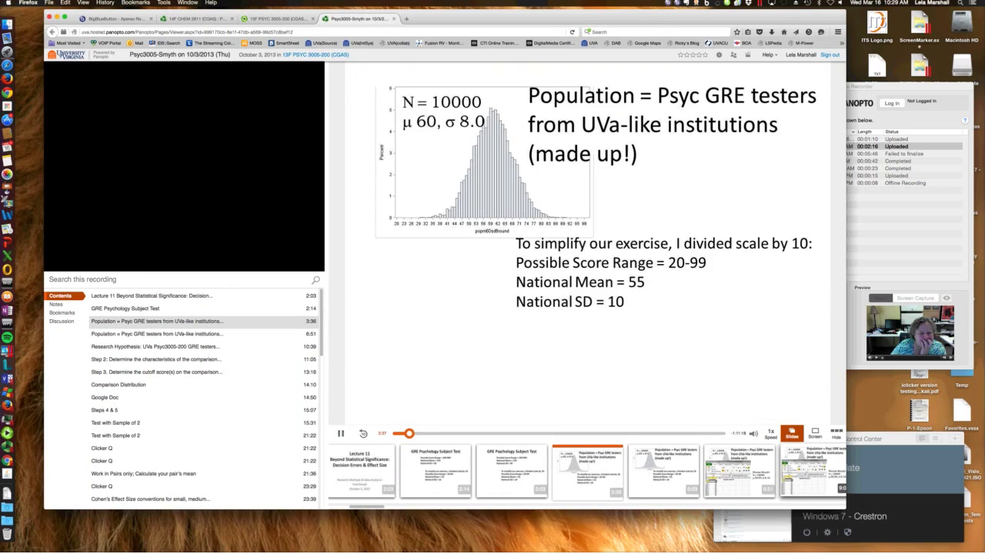
left_click(738, 468)
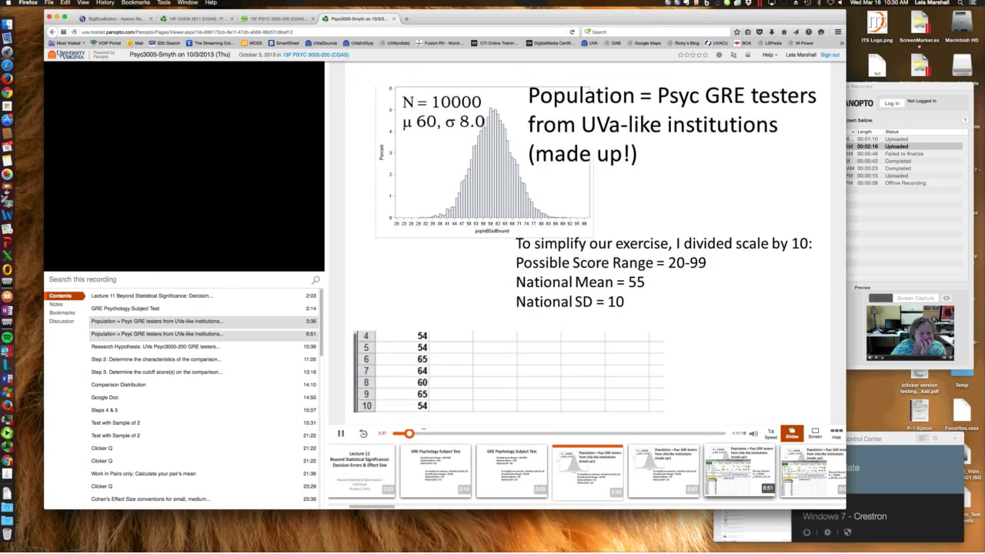
left_click(154, 359)
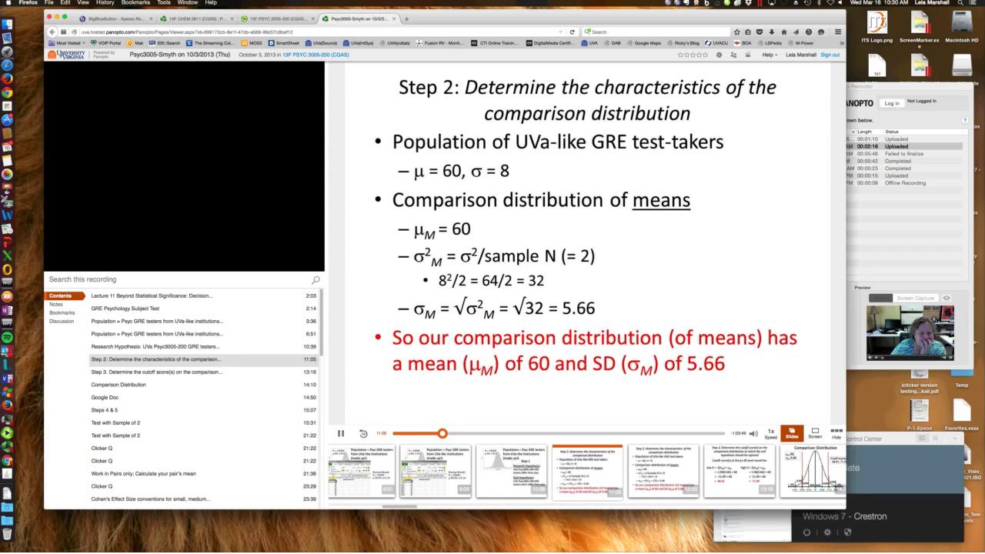
Load collab.virginia.edu in a new tab, declining the search suggestions offer
key("super+t")
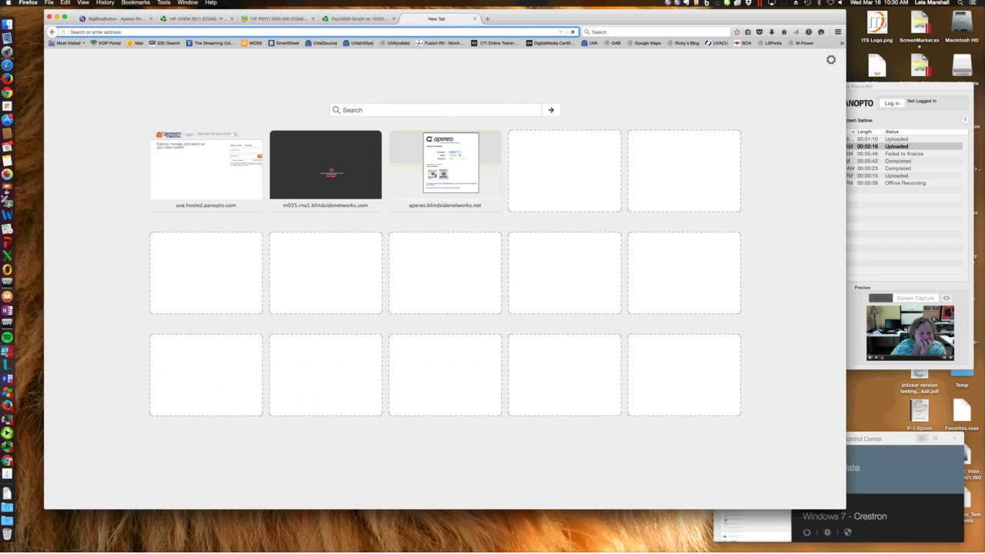
type("coll")
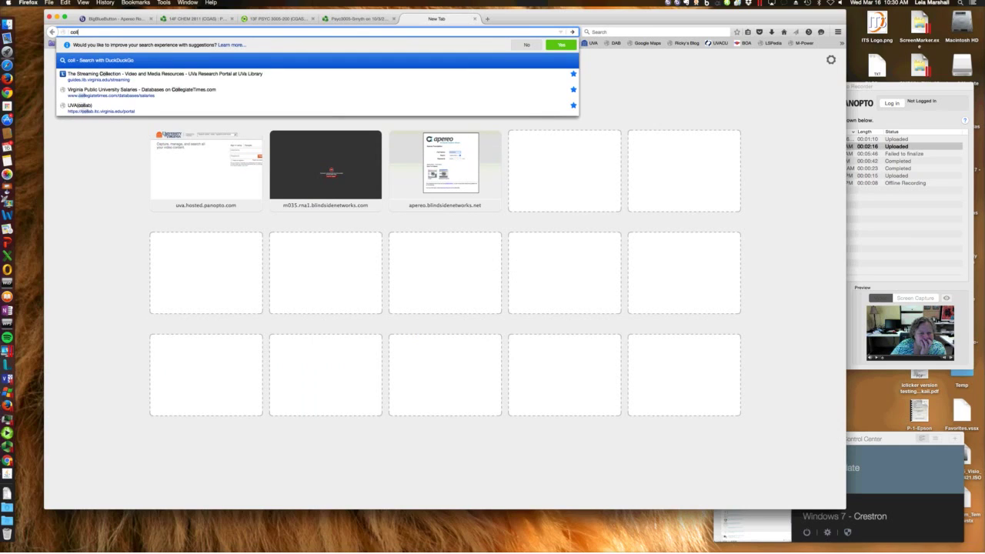
type("ab.virginia.edu")
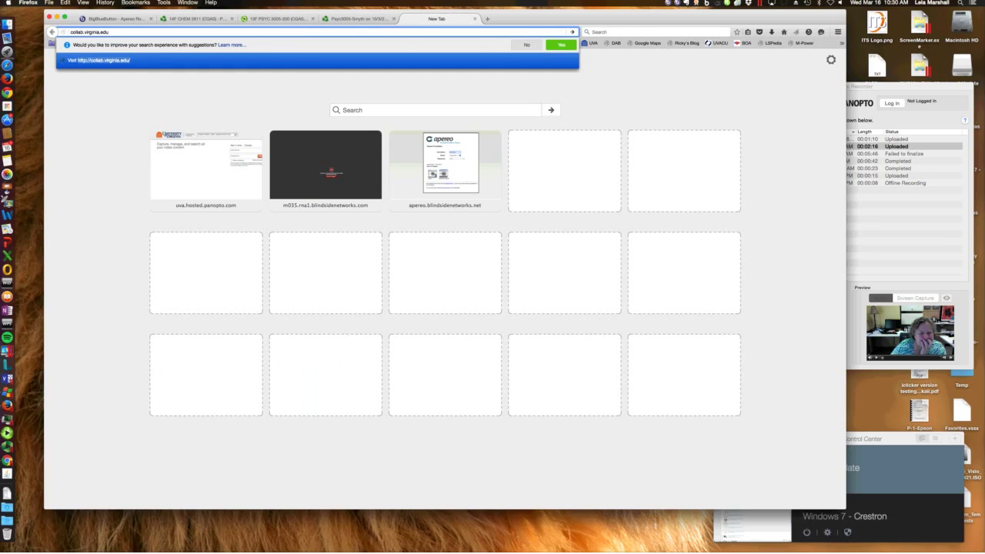
left_click(527, 44)
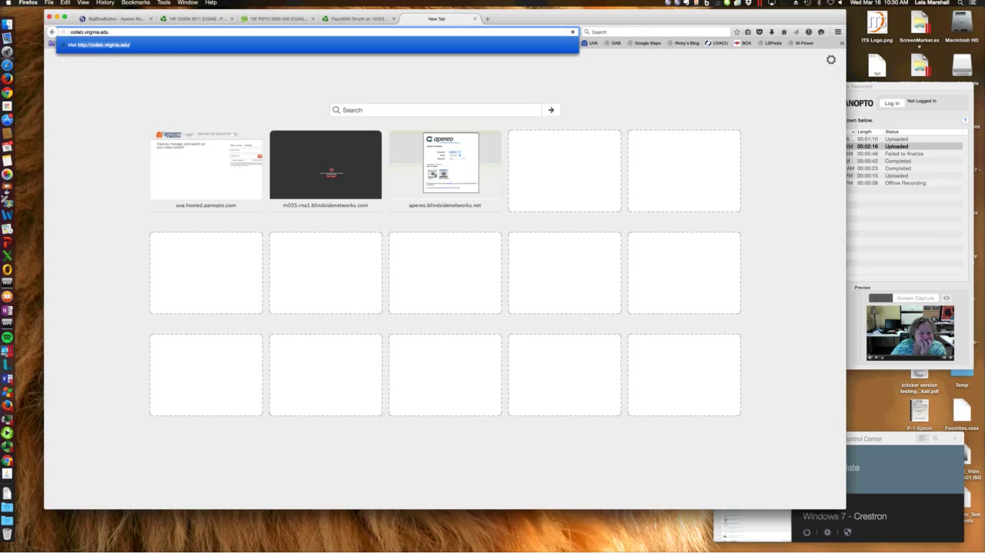
key("Return")
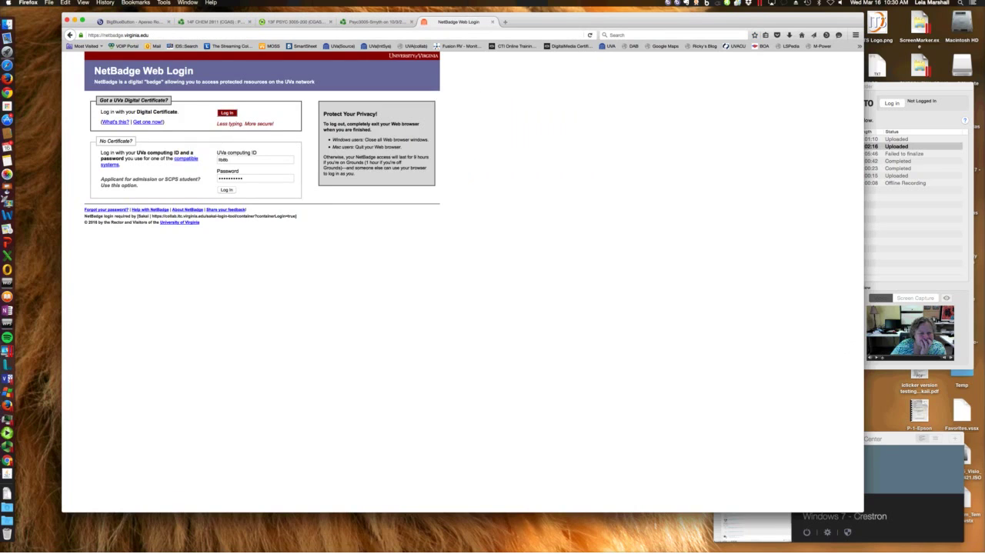
Submit the NetBadge login, enter the Panopto Focus site, and launch its Panopto tool
key("Return")
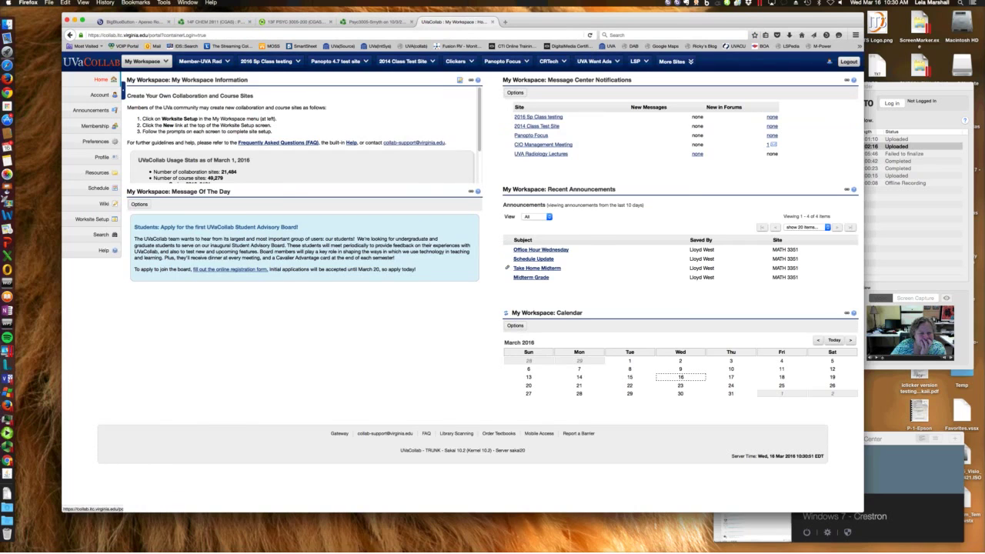
left_click(531, 135)
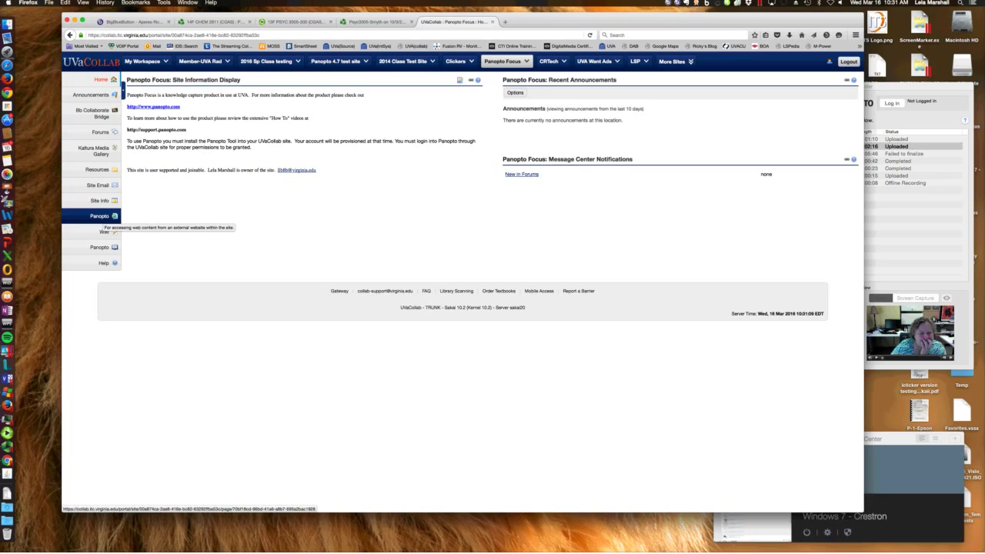
left_click(99, 247)
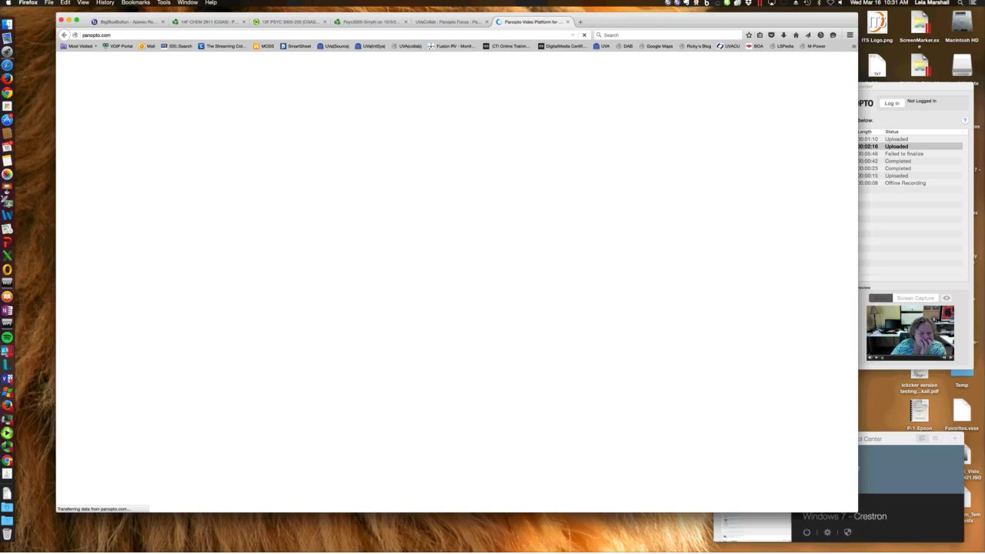
Close the stalled blank panopto.com tab and relaunch Panopto from the UVaCollab sidebar
left_click_drag(478, 21, 474, 20)
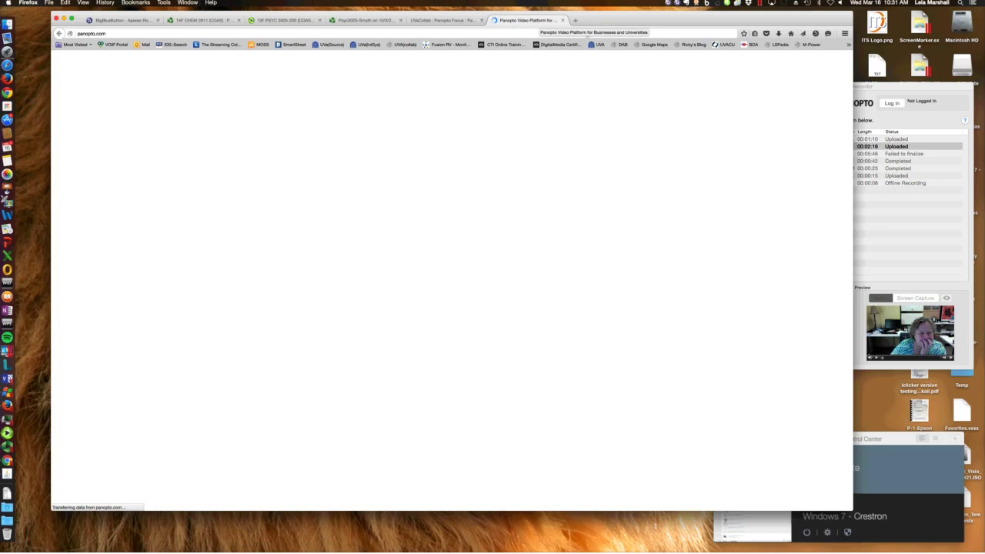
key("ctrl+shift+Tab")
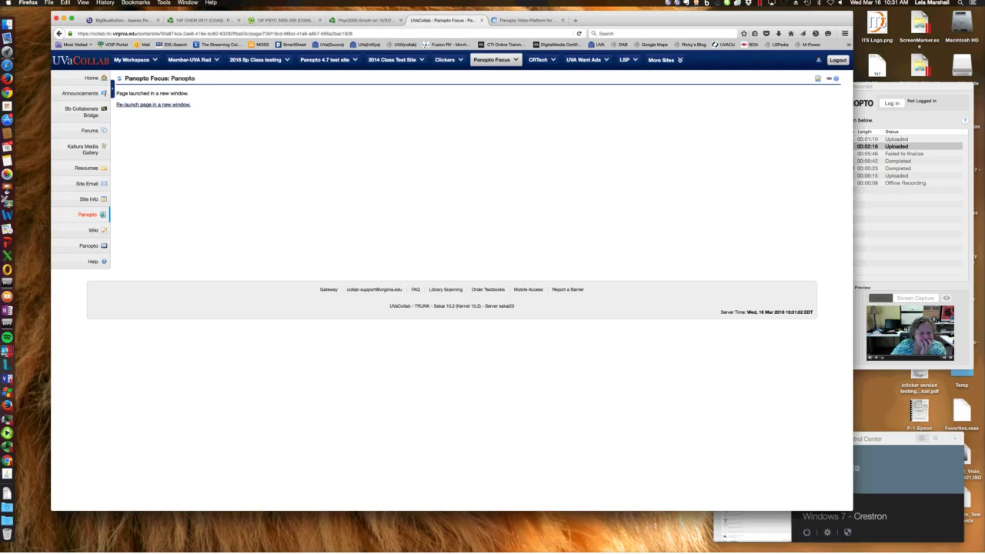
key("ctrl+Tab")
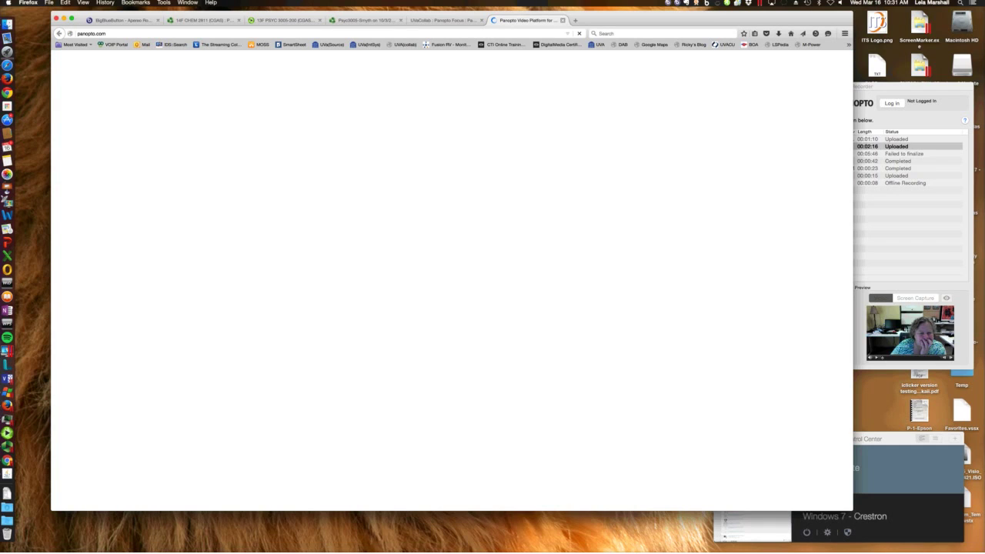
left_click(563, 20)
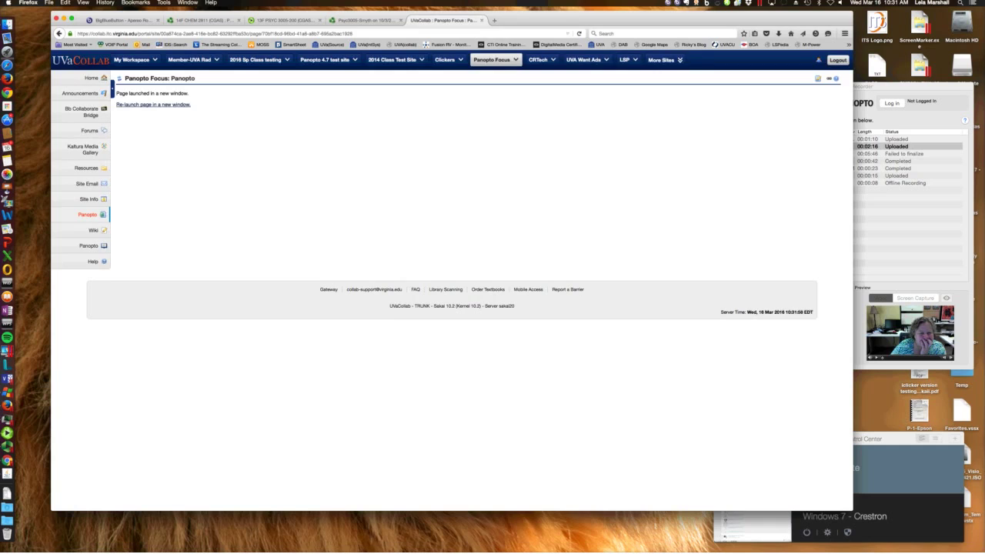
double_click(87, 215)
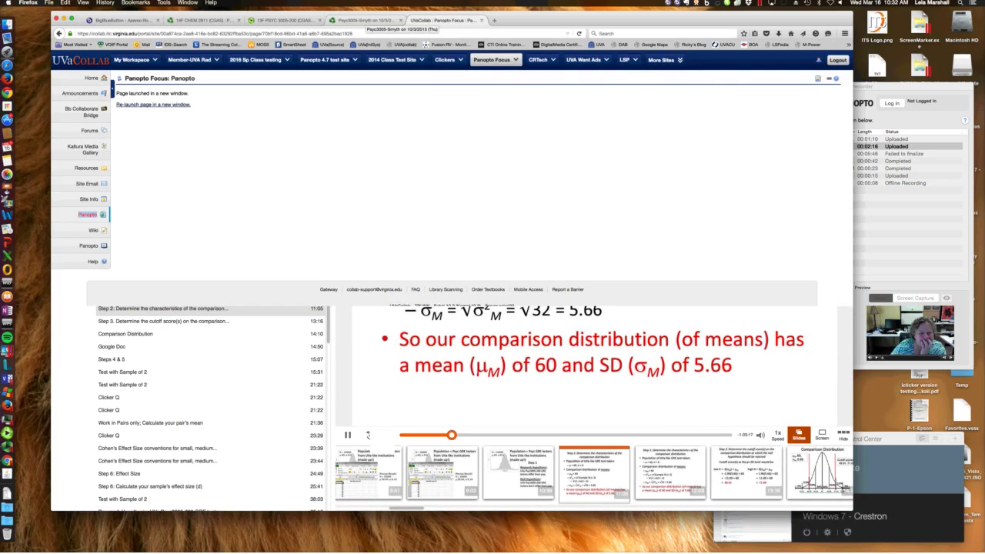
Close the Psyc3005 lecture viewer and panopto.com tabs, then return to the BigBlueButton meeting
left_click(394, 20)
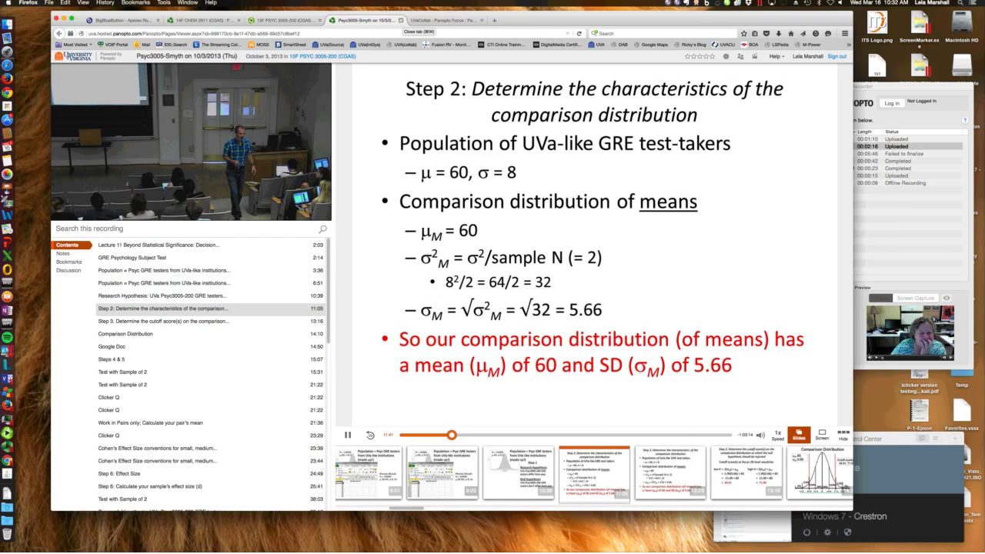
left_click(400, 20)
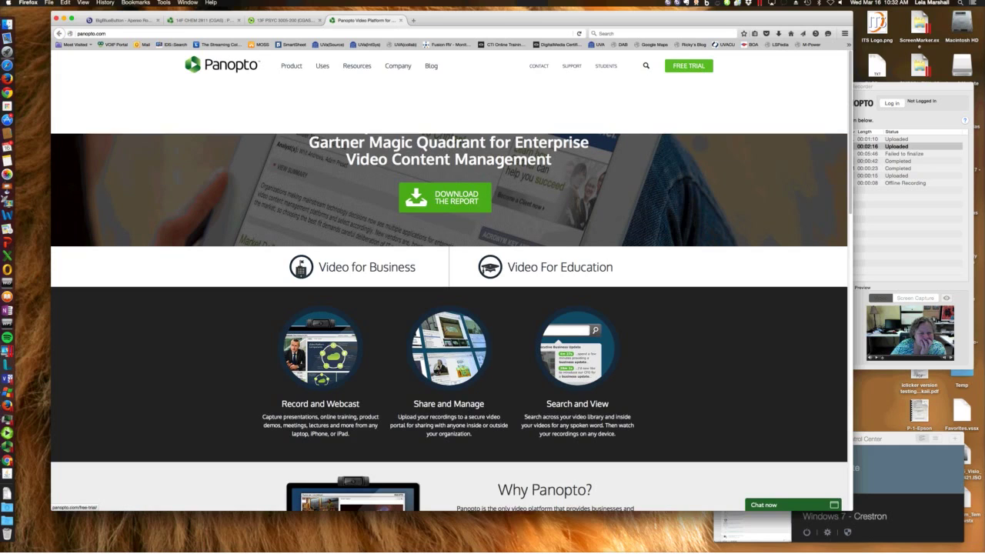
key("super+w")
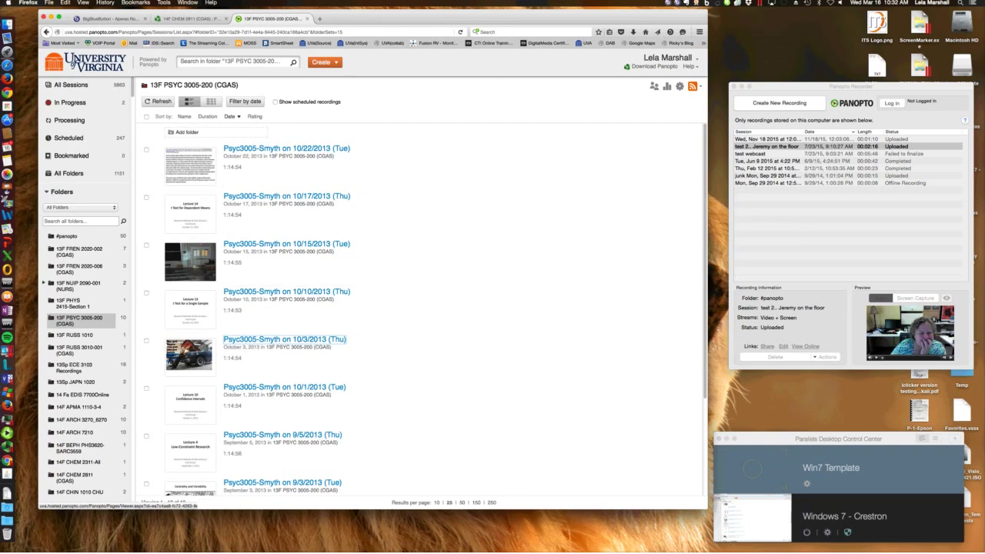
key("super+1")
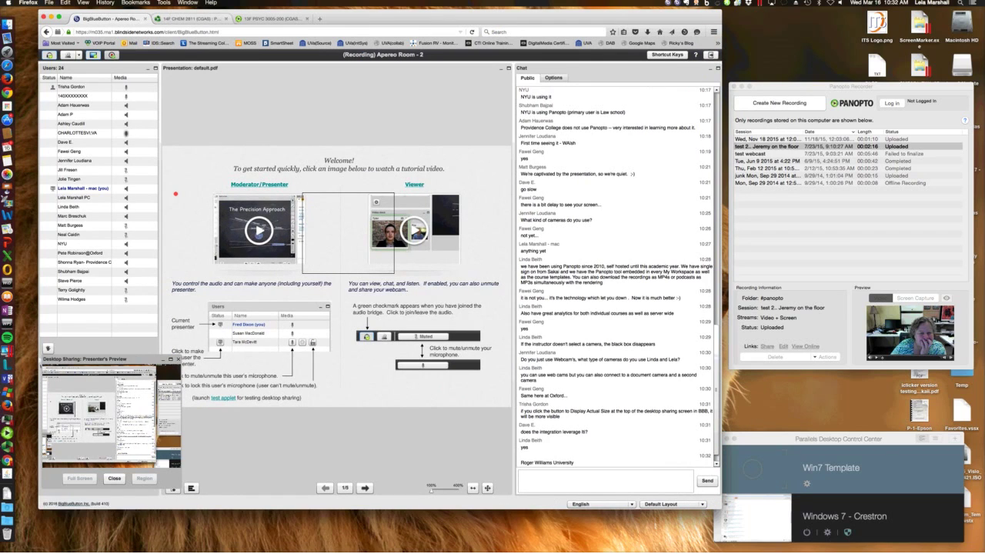
Switch to the 14F CHEM 2811 (CGAS) Panopto tab showing its folder stats
key("ctrl+Tab")
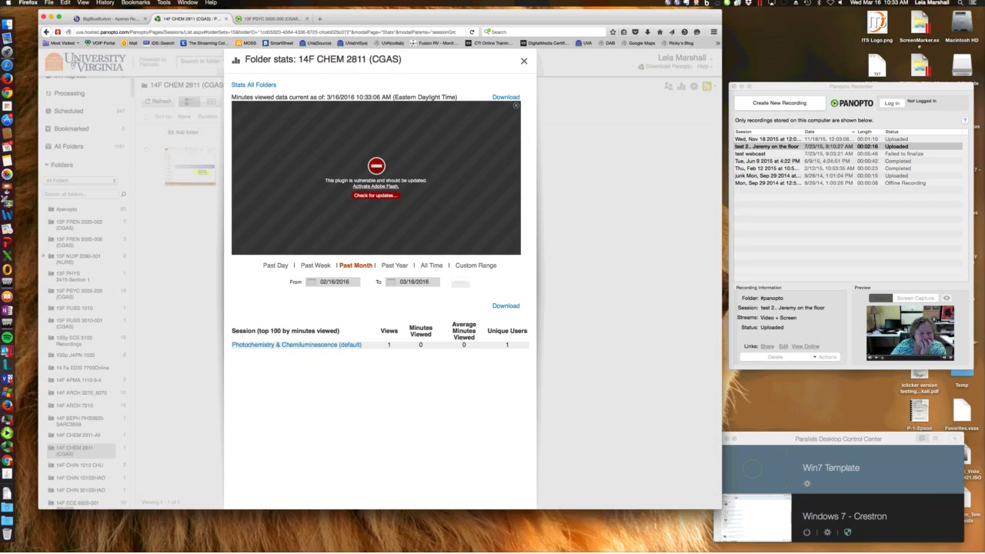
Dismiss the Folder stats dialog for the 14F CHEM 2811 folder
key("Escape")
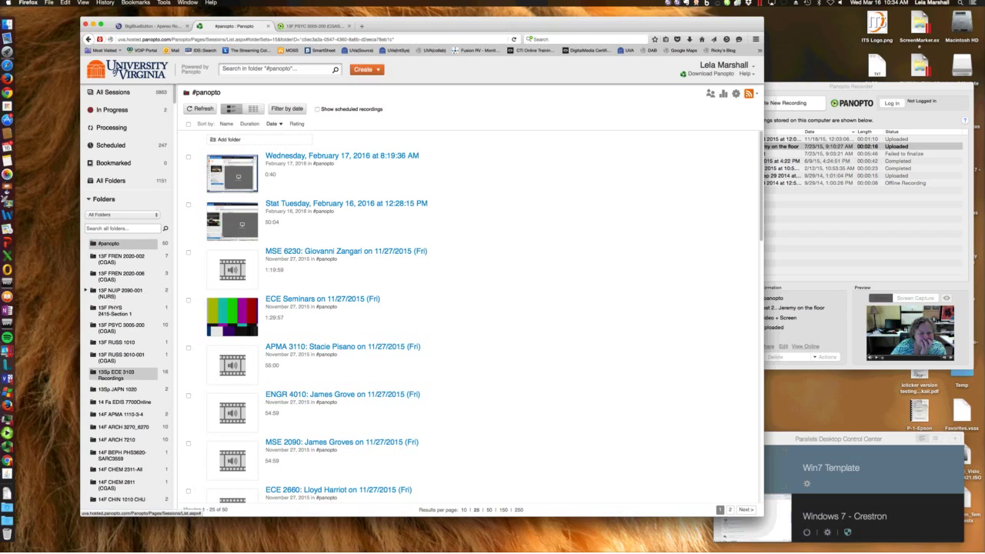
left_click(154, 243)
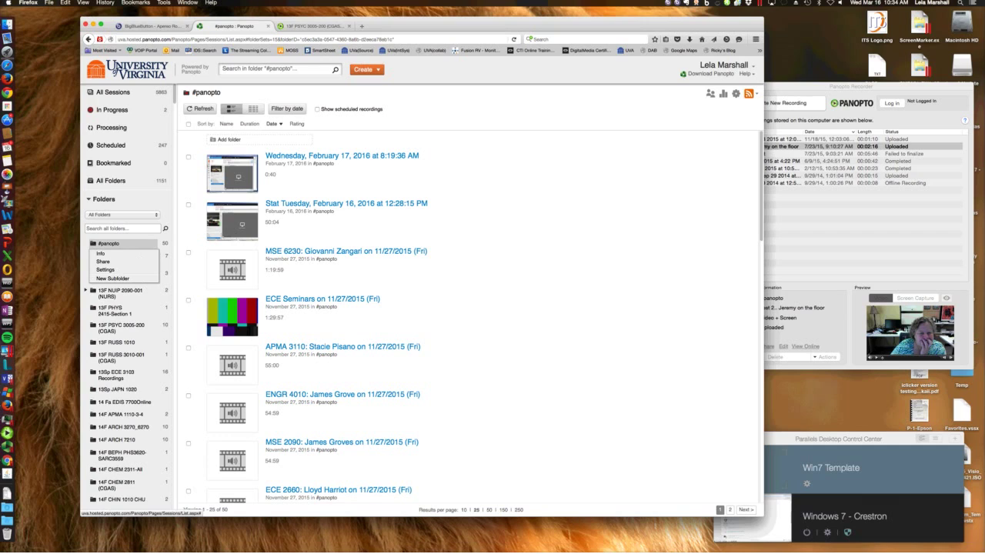
mouse_move(231, 173)
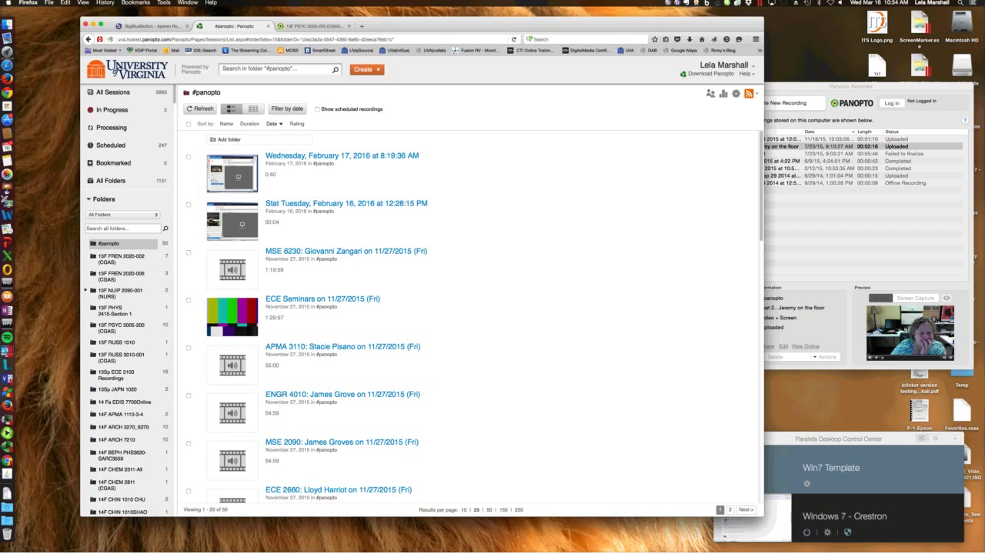
scroll(354, 446, "down", 5)
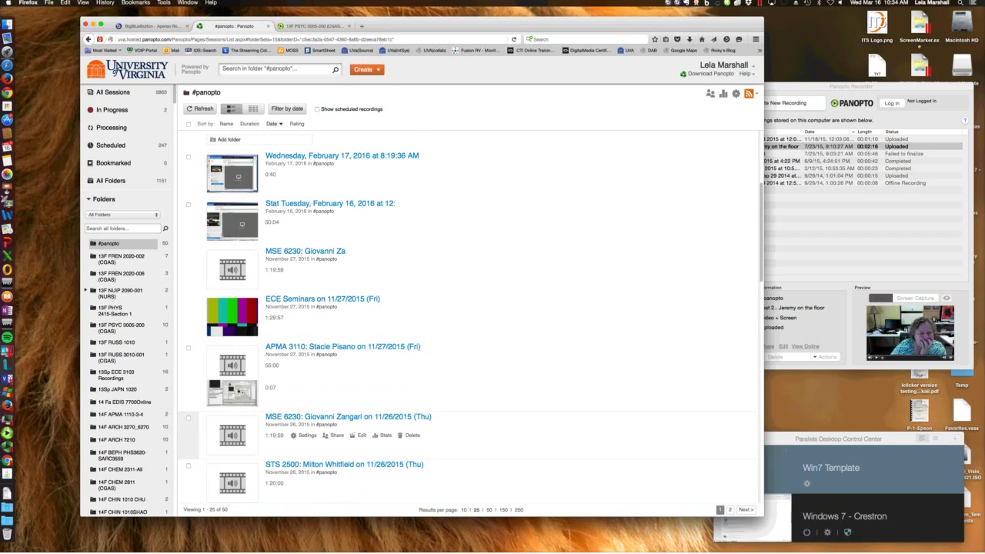
scroll(469, 315, "down", 2)
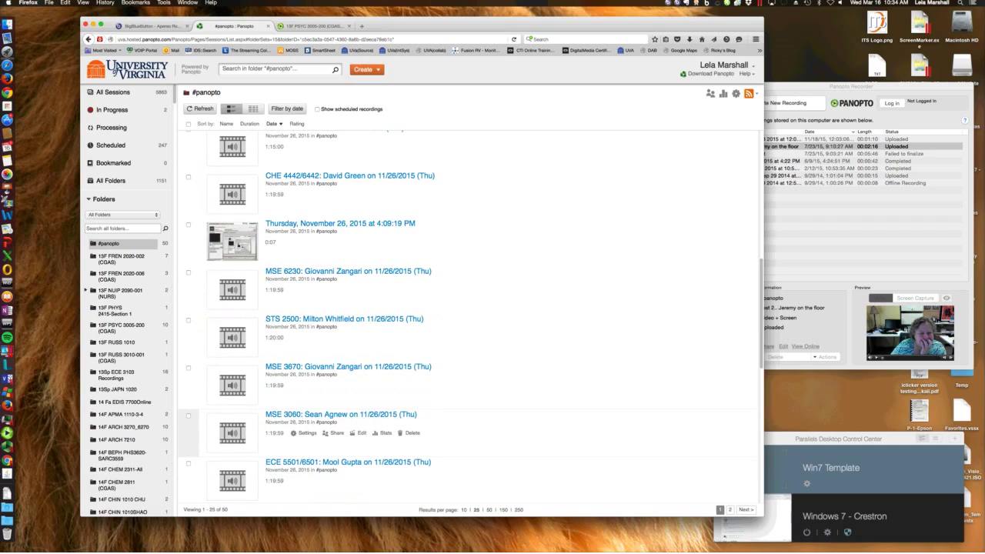
scroll(469, 316, "up", 10)
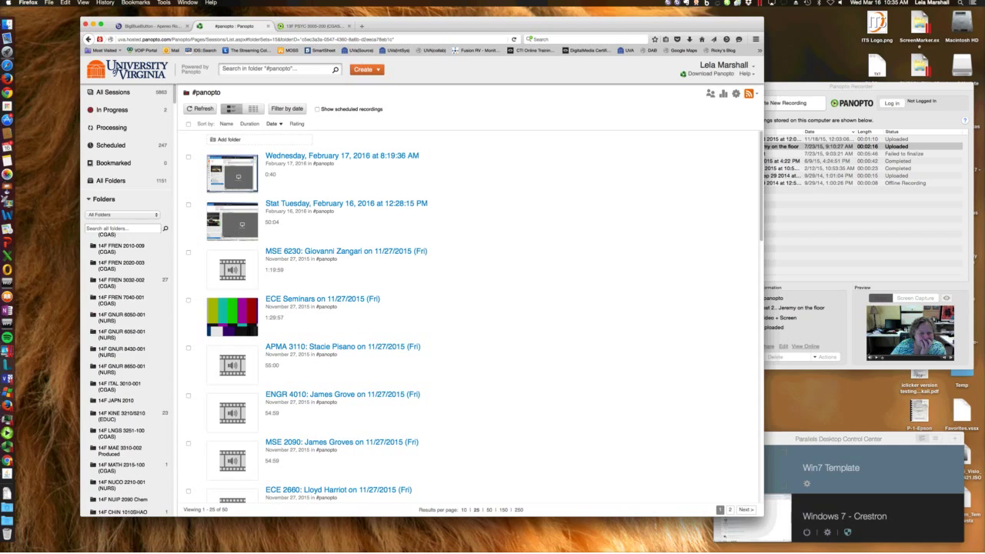
scroll(127, 308, "down", 10)
scroll(127, 307, "down", 5)
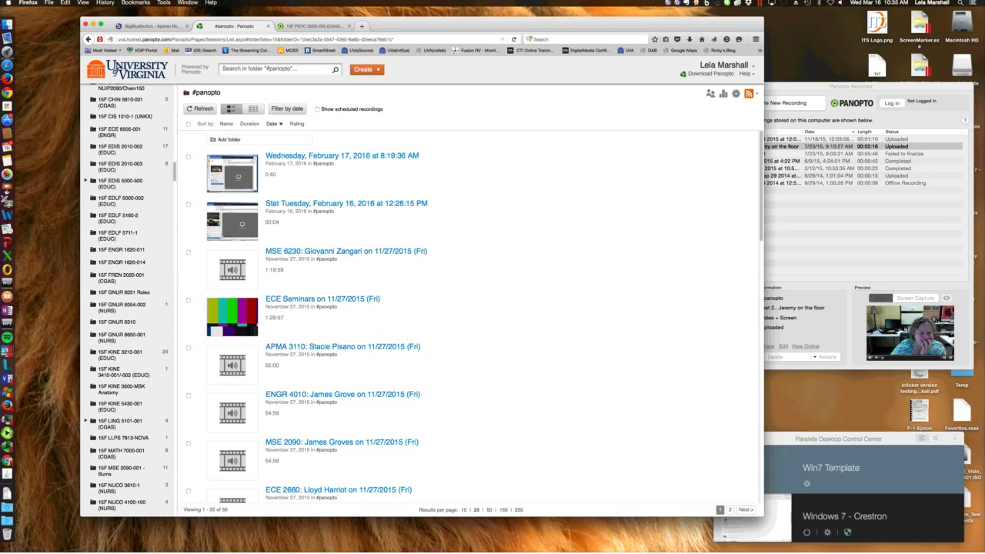
In a new tab, load UVaCollab via 'collab' and go to the Panopto 4.7 test site
key("super+t")
type("collab")
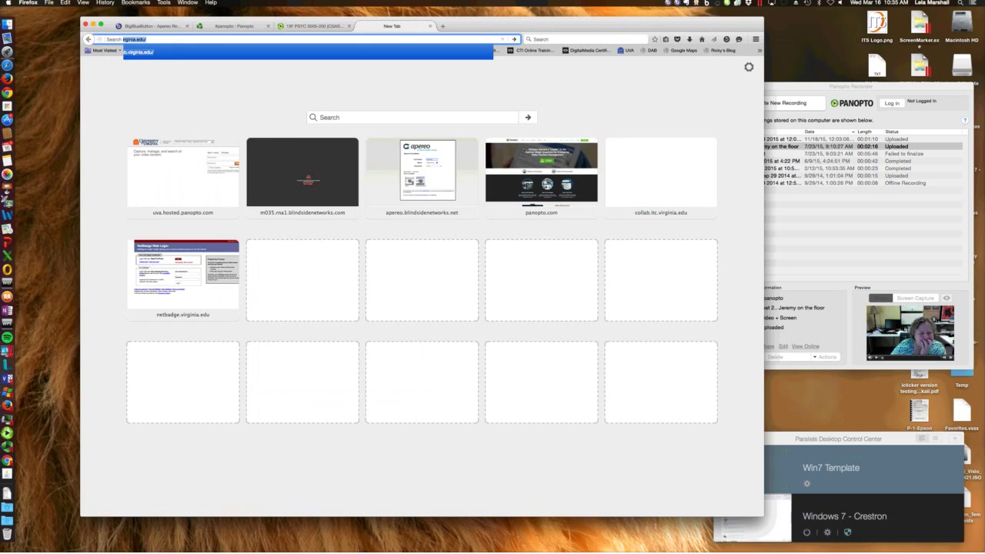
key("Return")
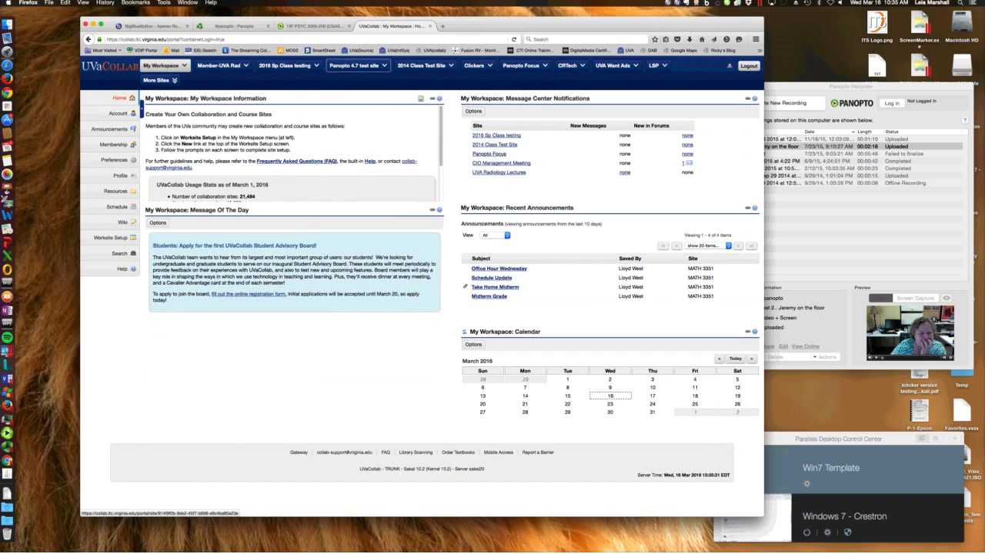
left_click(354, 66)
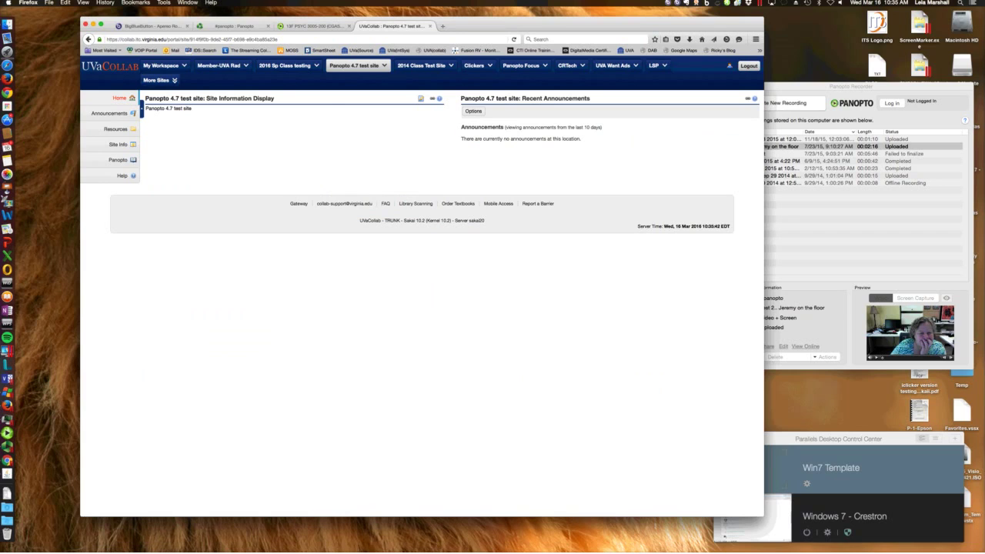
Check the test site's tool list under Site Info > Edit Tools and continue unchanged
left_click(118, 144)
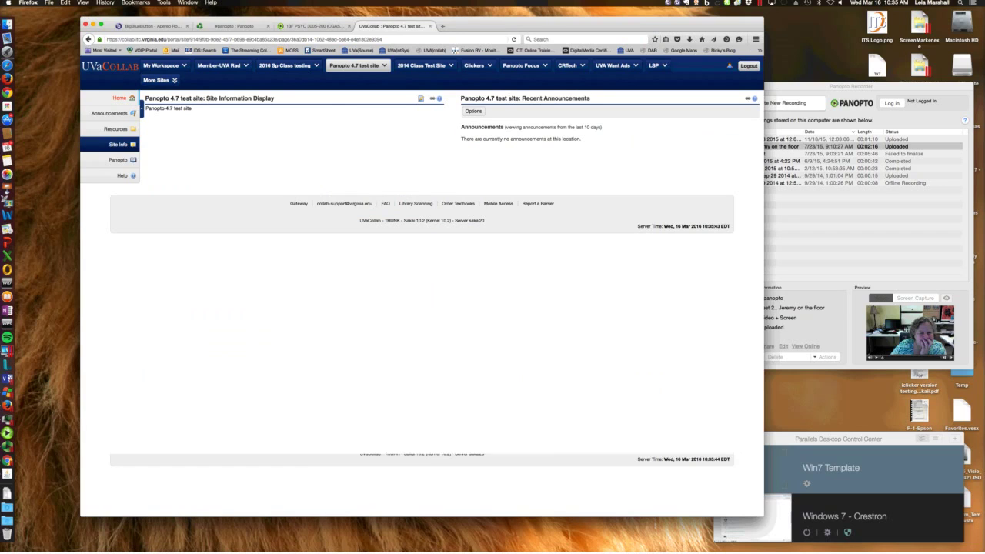
left_click(211, 111)
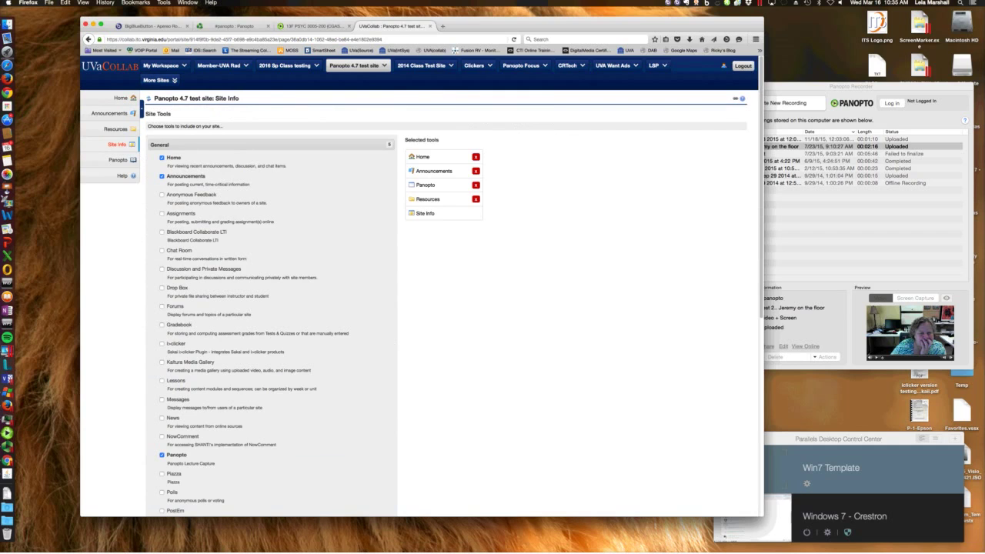
scroll(423, 285, "down", 8)
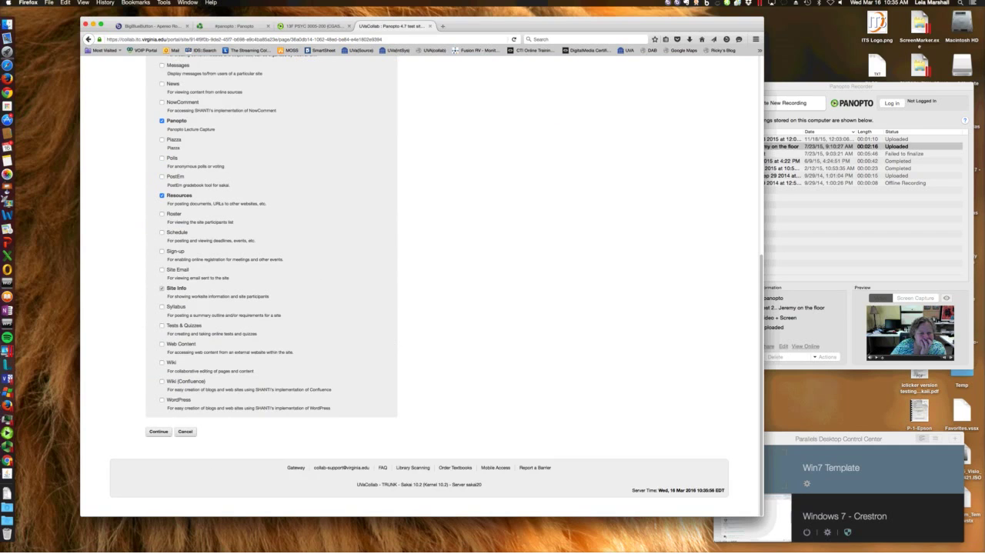
left_click(159, 432)
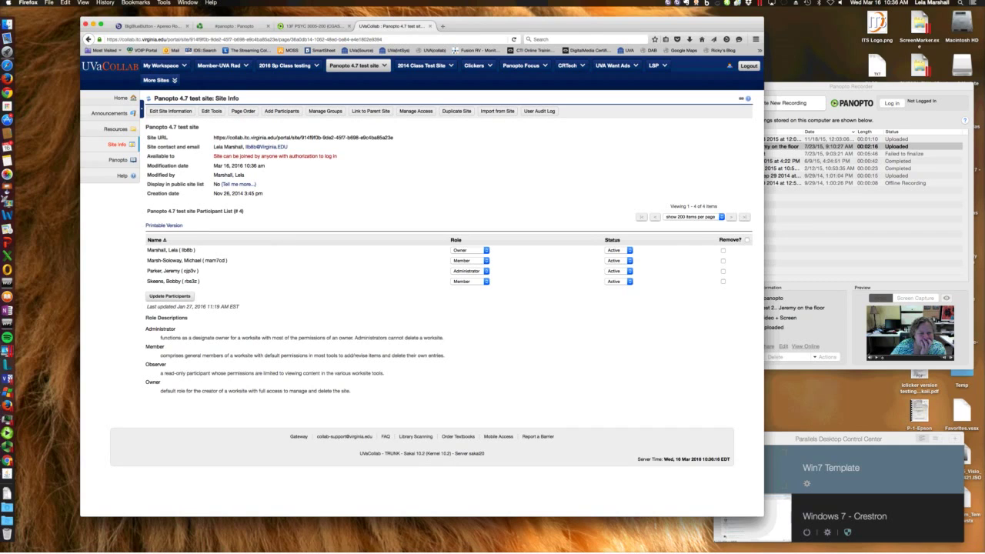
Open the test site's Panopto folder in a new tab, then go back to UVaCollab
left_click(118, 159)
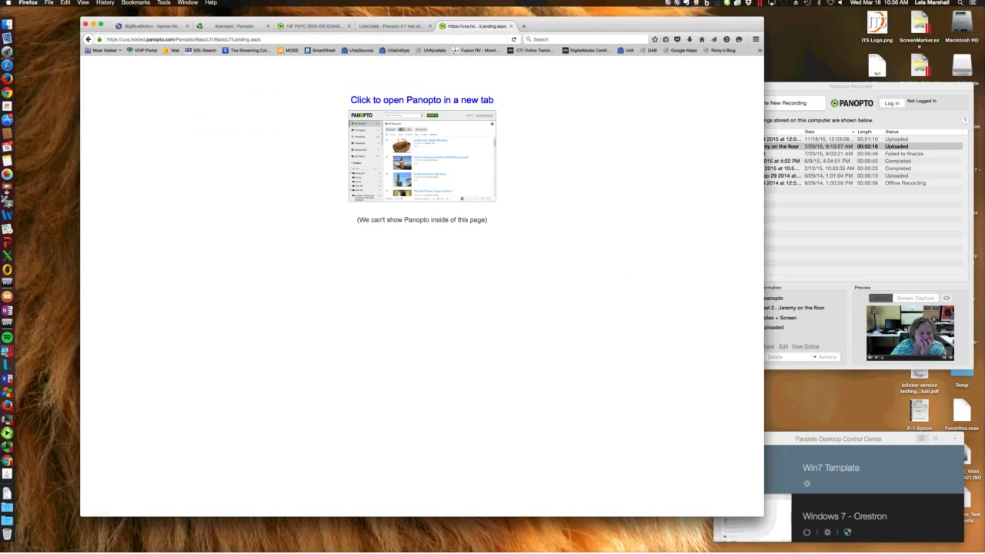
left_click(421, 100)
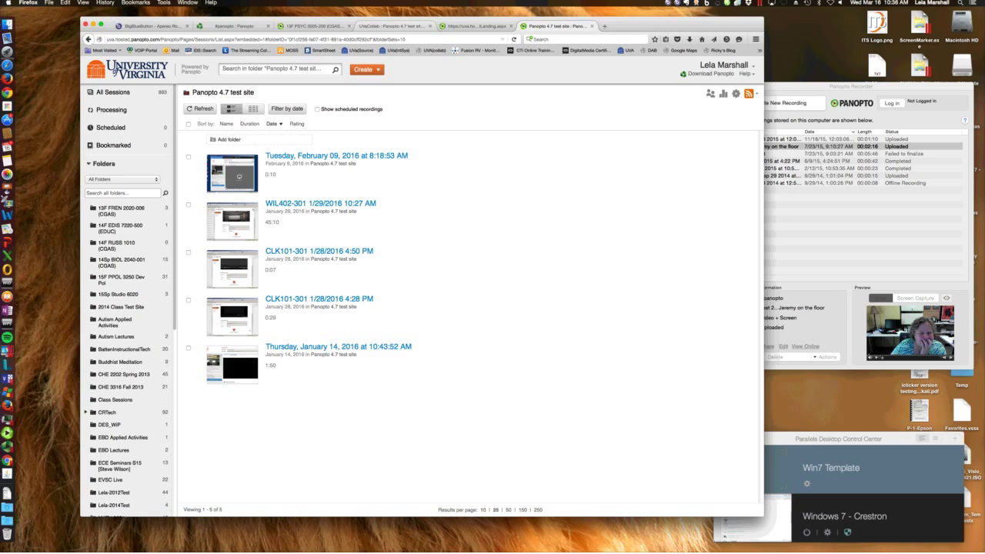
key("ctrl+shift+Tab")
key("ctrl+shift+Tab")
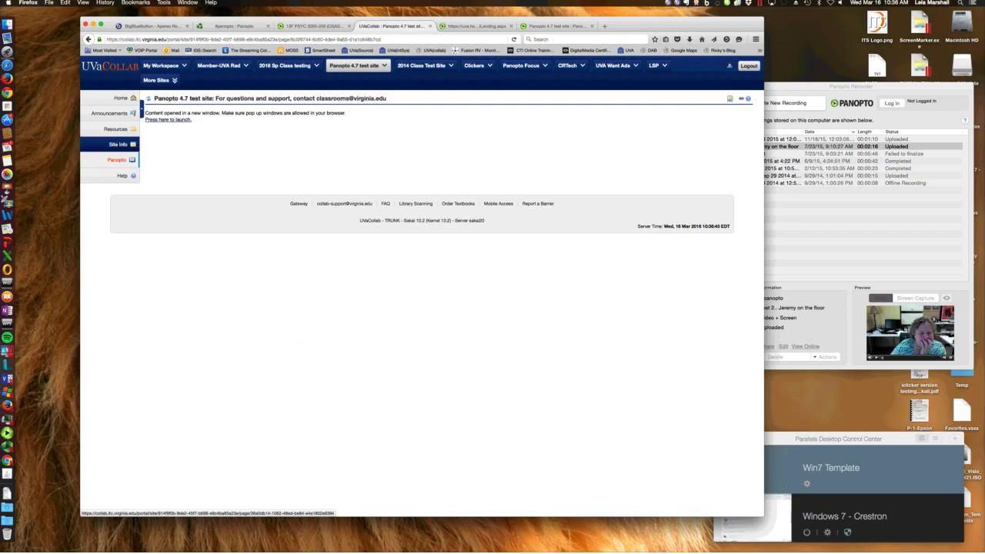
Preview the Add Participants form, then return to Site Info's list of four participants
left_click(118, 144)
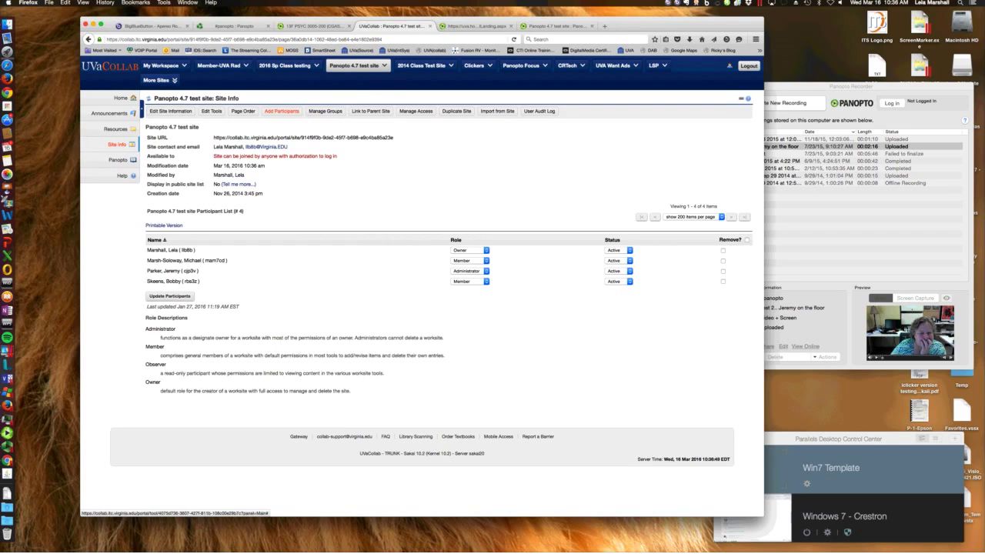
left_click(281, 111)
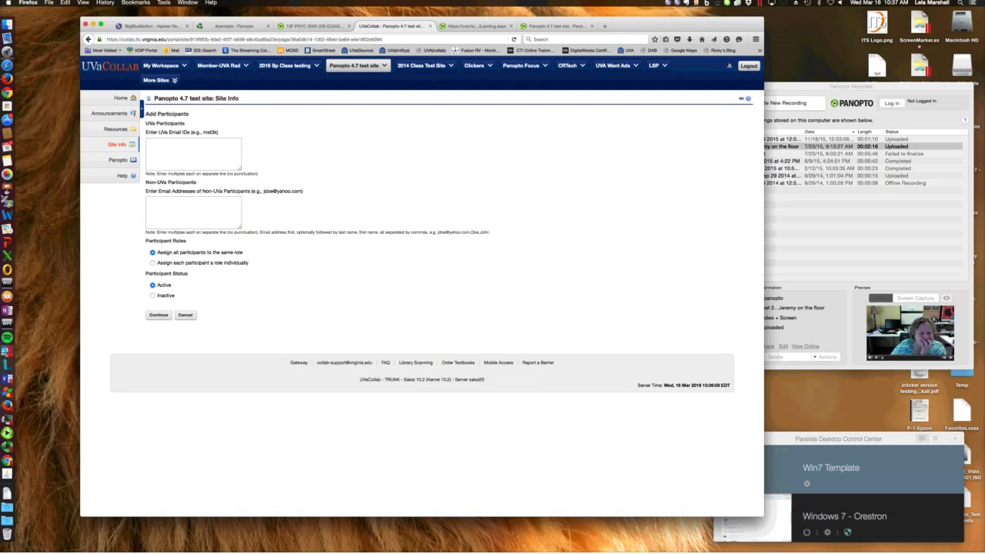
double_click(121, 144)
left_click(120, 144)
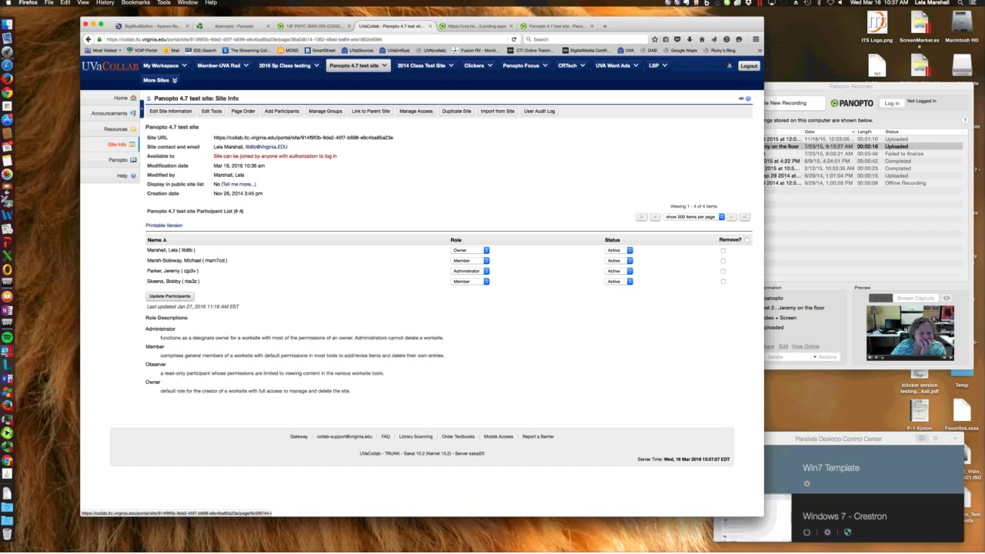
Launch the test site's Panopto folder and show its Folder Stats
left_click(117, 159)
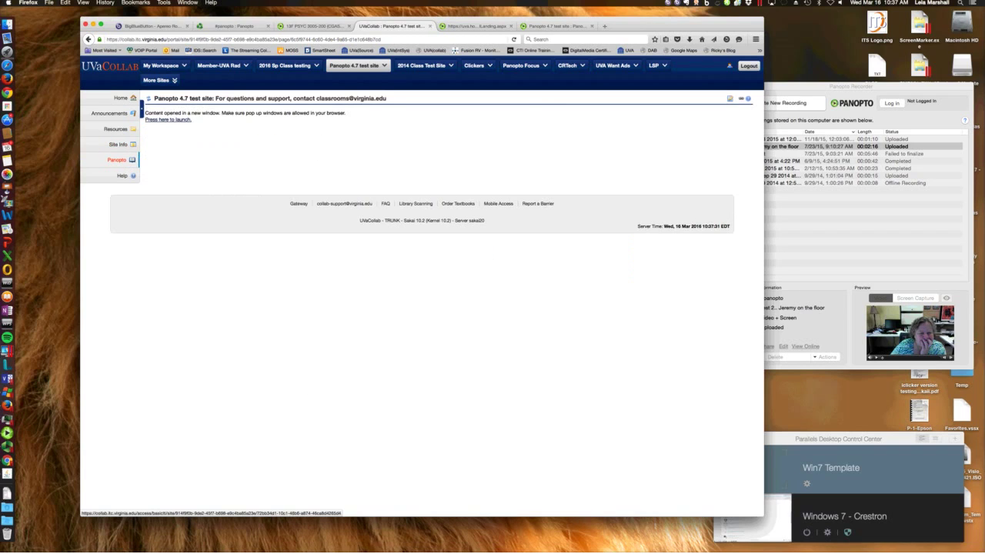
left_click(168, 119)
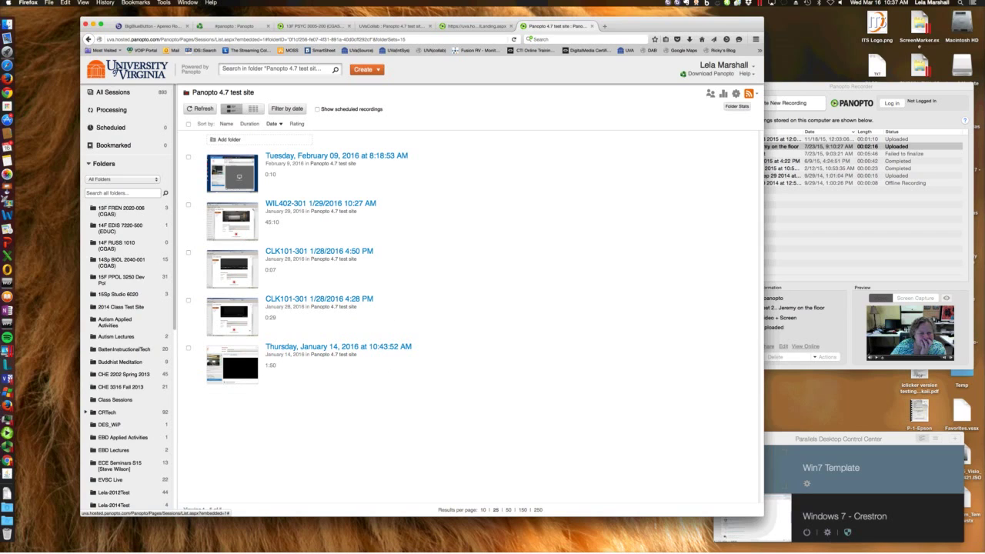
left_click(724, 94)
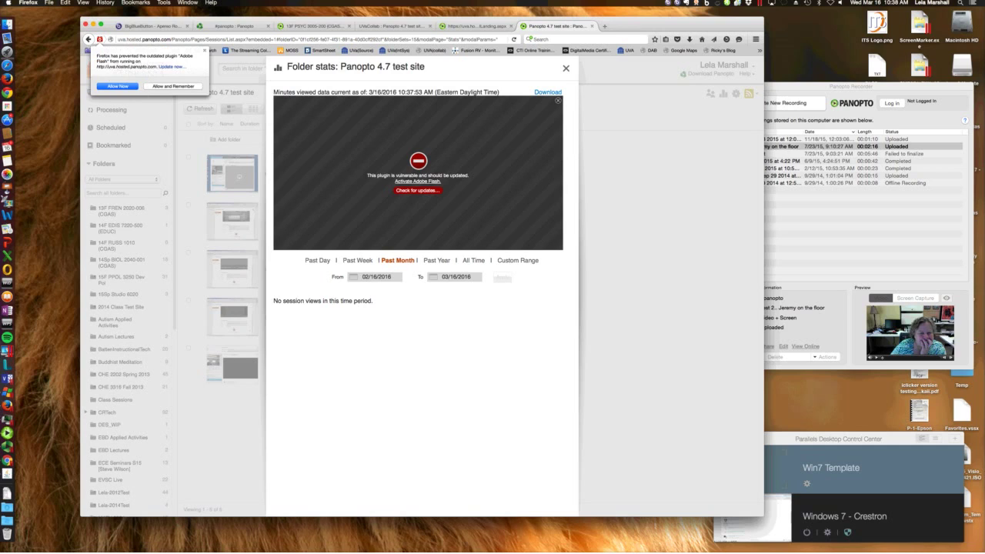
Allow the blocked Flash plugin to load the views chart, then close Folder stats
key("Return")
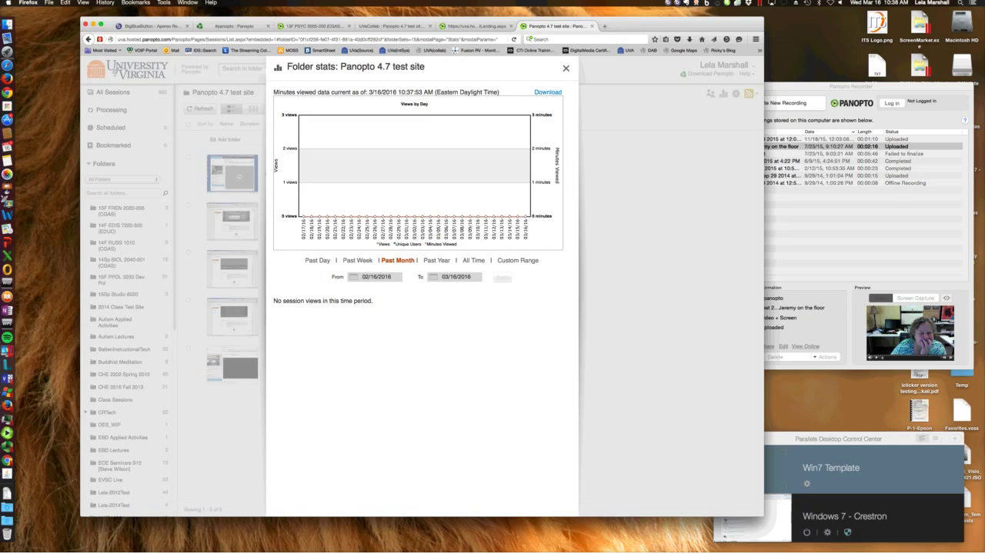
key("Escape")
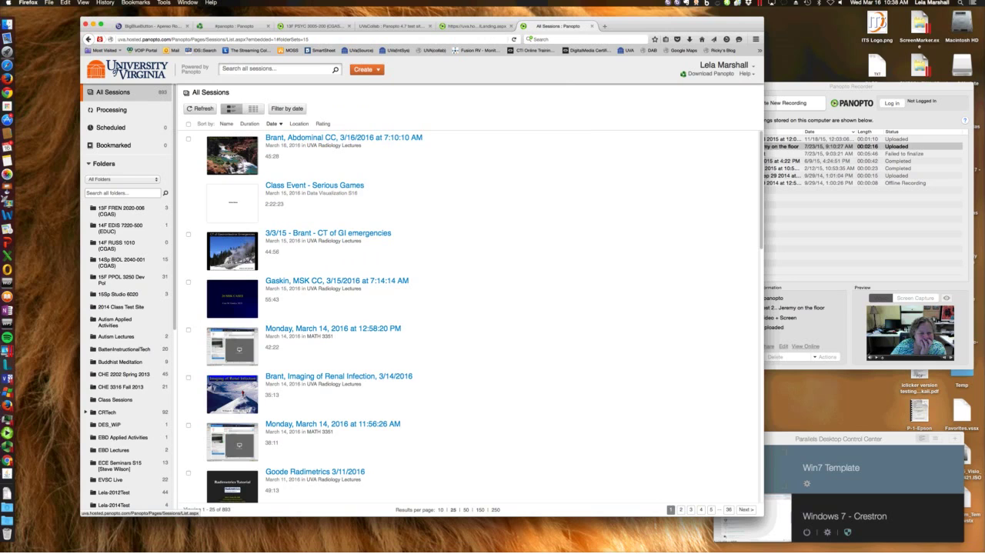
Sign out of Panopto from the user menu and log back in, reaching All Sessions with 5865 sessions
scroll(462, 385, "down", 5)
scroll(461, 385, "up", 5)
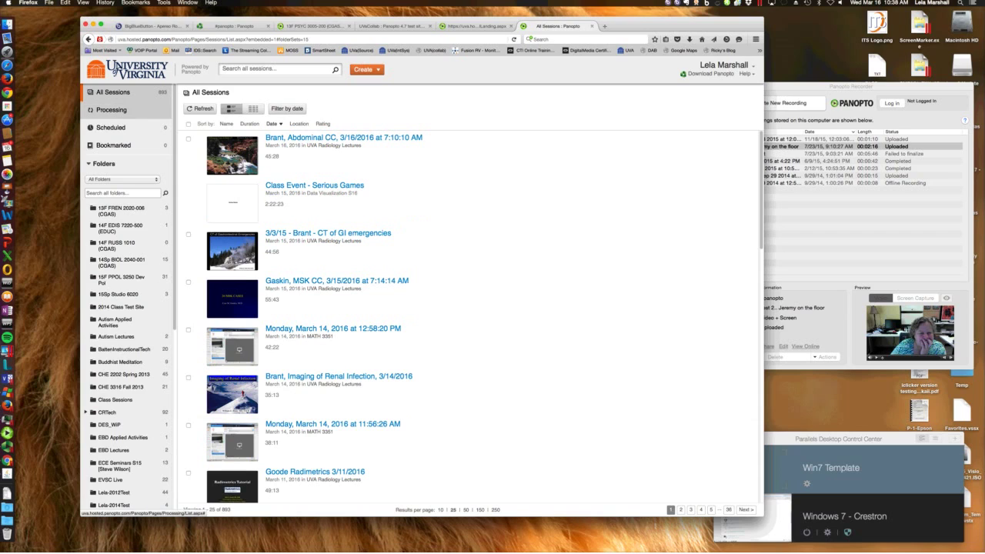
left_click(723, 64)
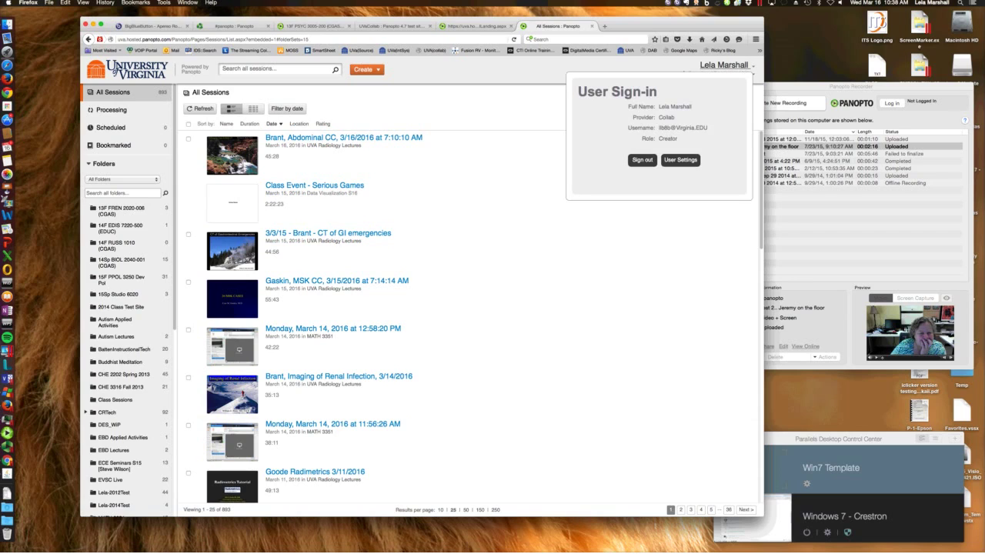
left_click(643, 159)
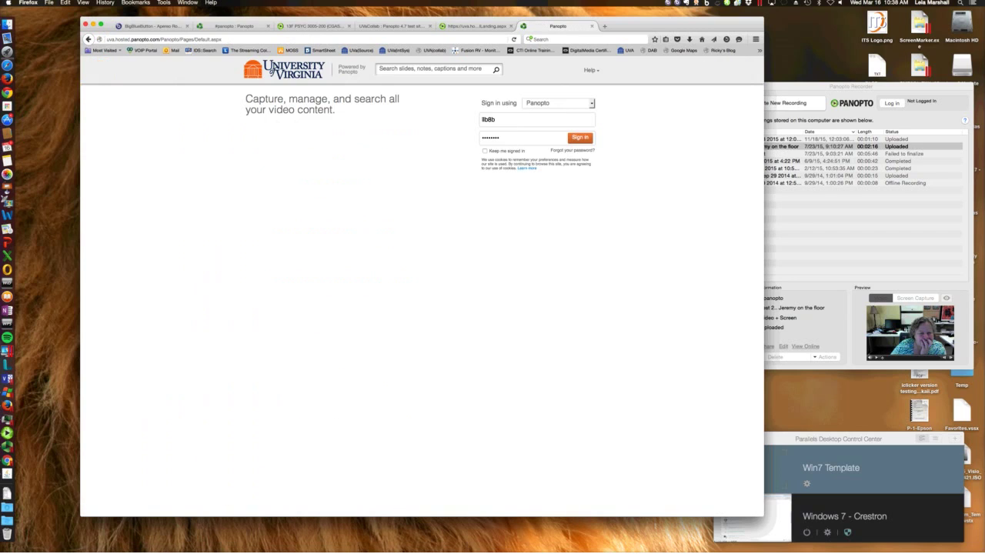
key("Return")
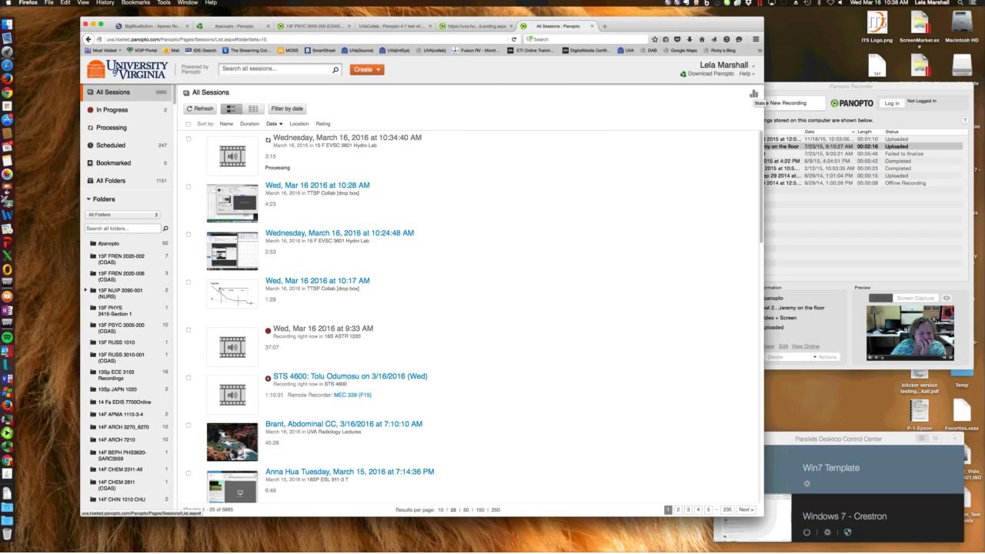
Show system-wide viewing stats, then drill into the 16Sp NUIP 2420-1 (NURS) folder's stats
left_click(754, 93)
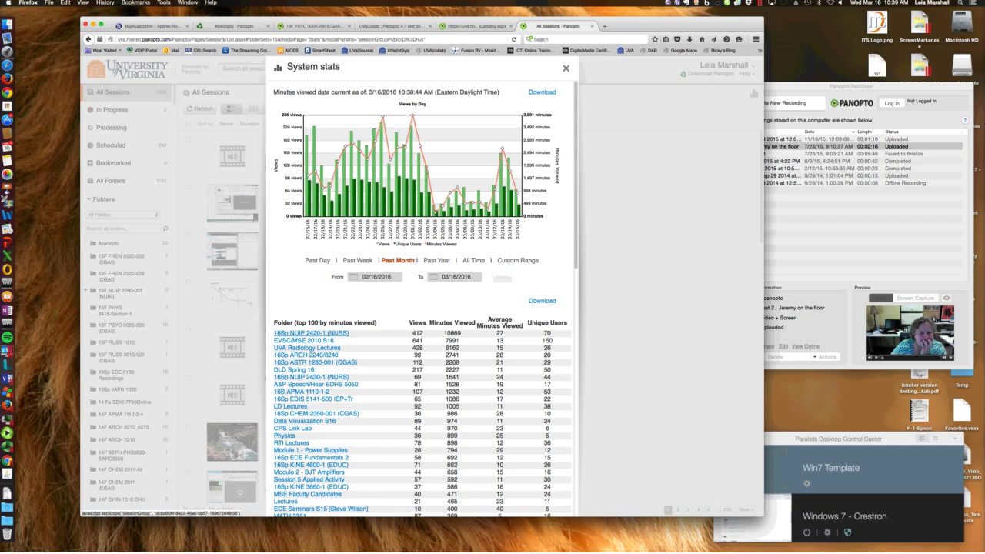
left_click(311, 334)
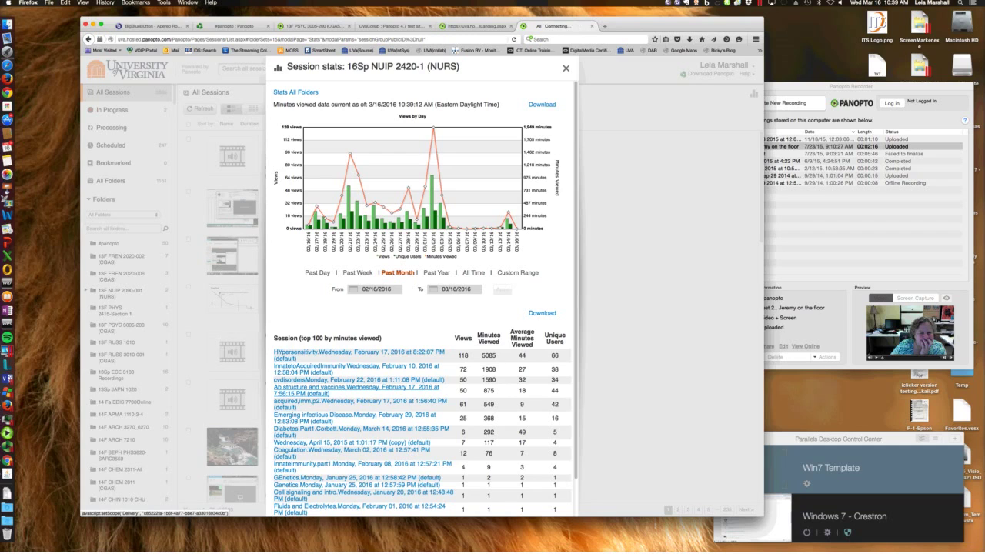
Open stats for 'Ab structure and vaccines', review its viewers, and choose Custom Range for dates
left_click(346, 389)
scroll(423, 308, "down", 3)
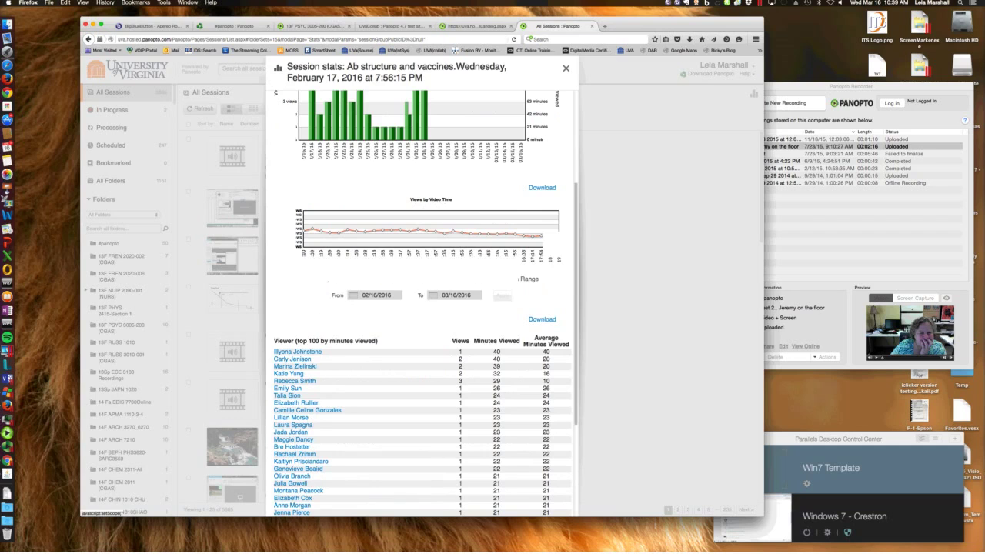
scroll(423, 347, "down", 3)
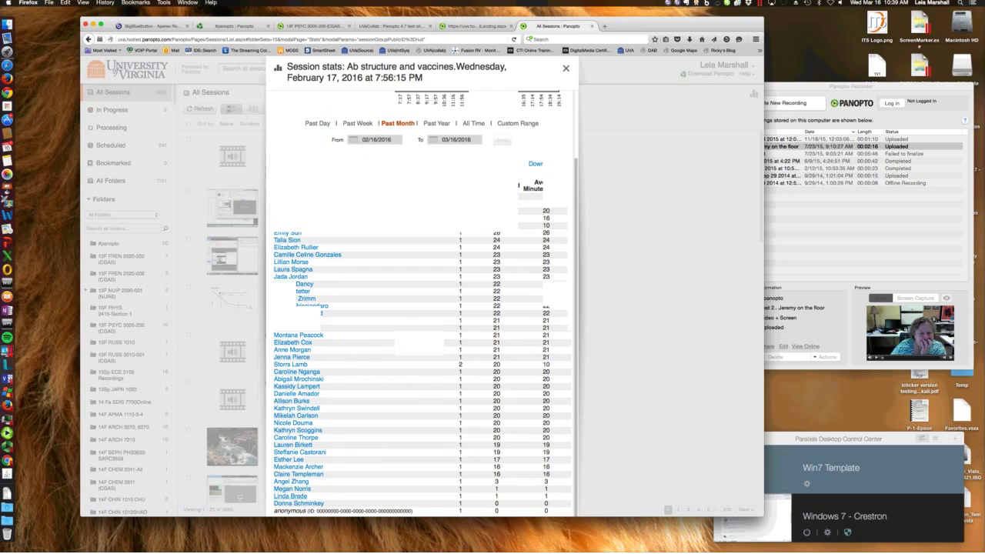
scroll(423, 308, "up", 5)
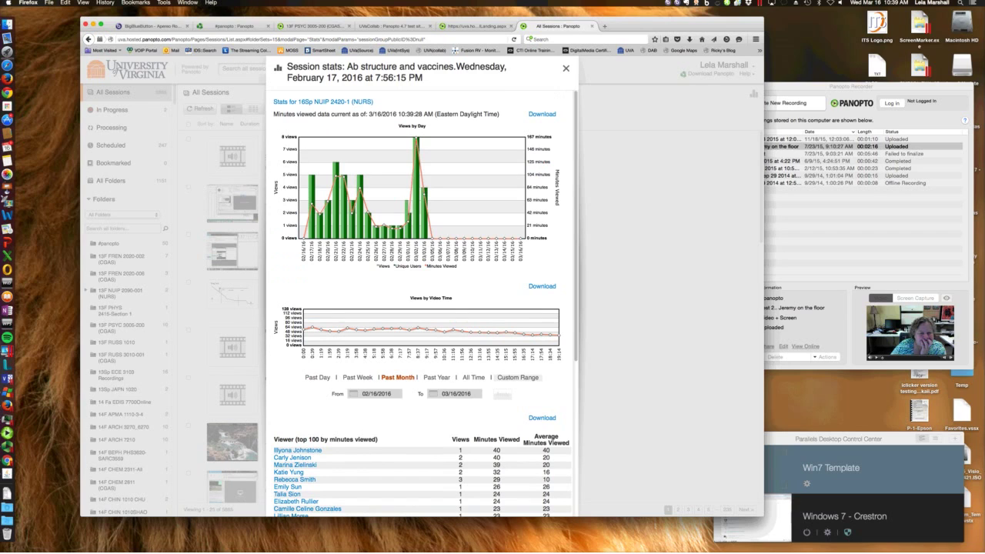
left_click(518, 376)
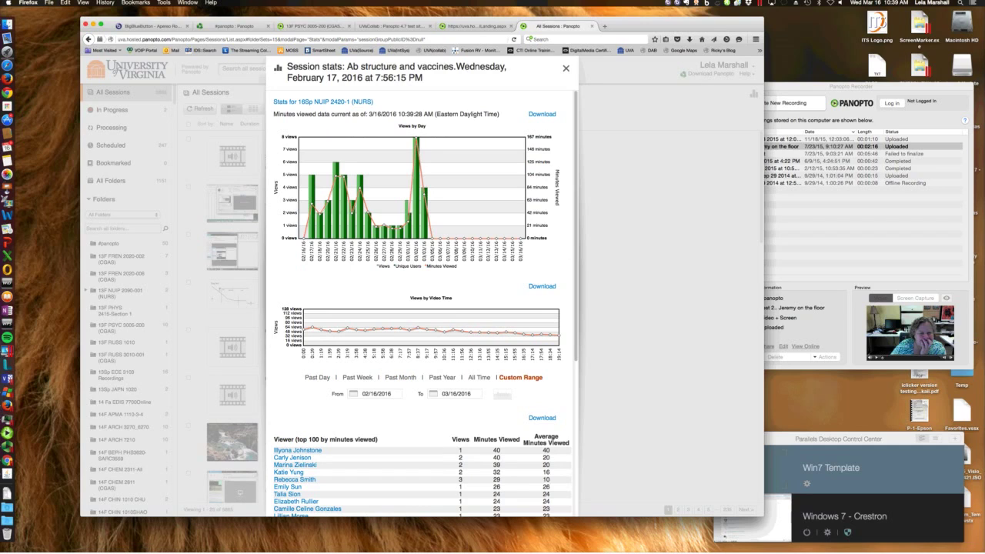
Chart the session stats for 02/01/2016 through 02/29/2016, then close the stats window
left_click(377, 394)
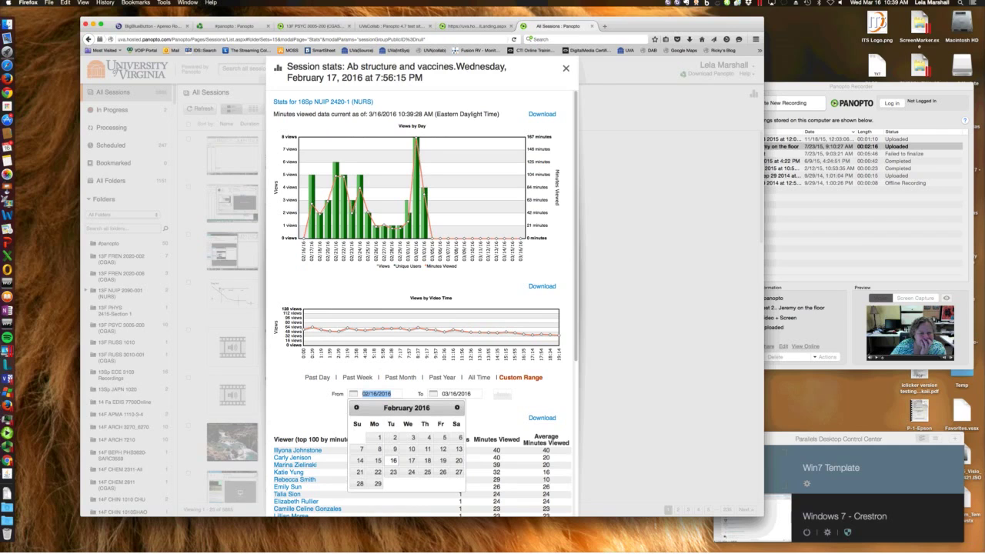
type("02/01/2016")
key("Tab")
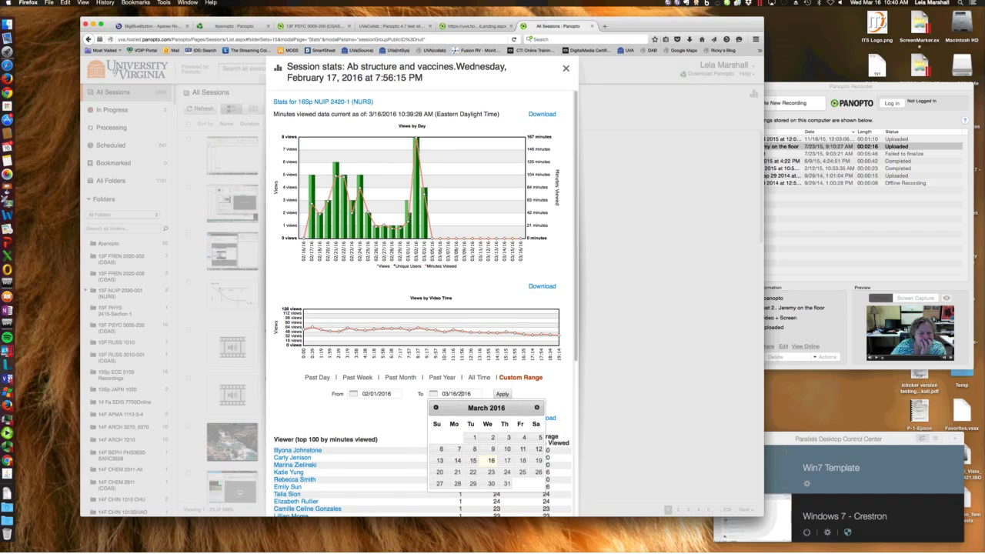
left_click(436, 407)
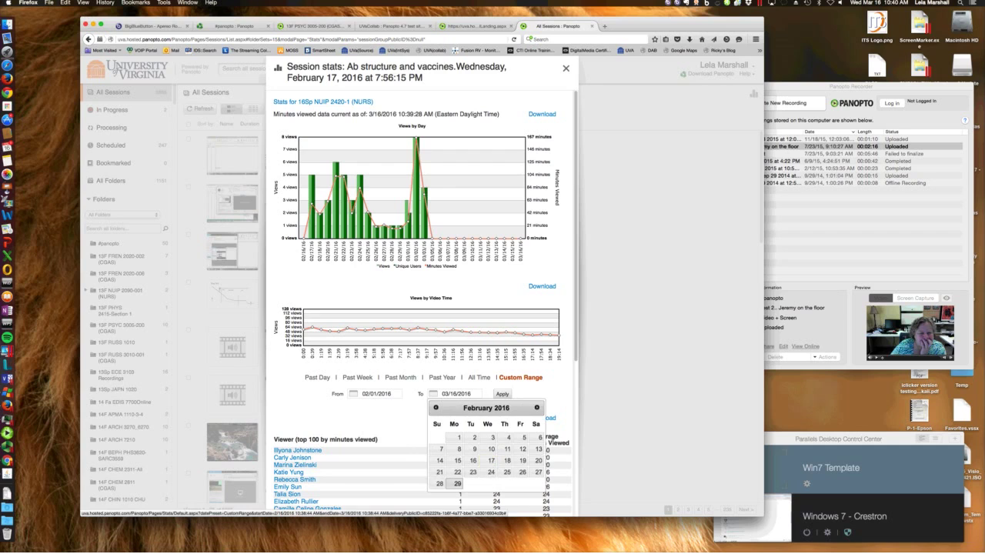
left_click(453, 483)
left_click(502, 393)
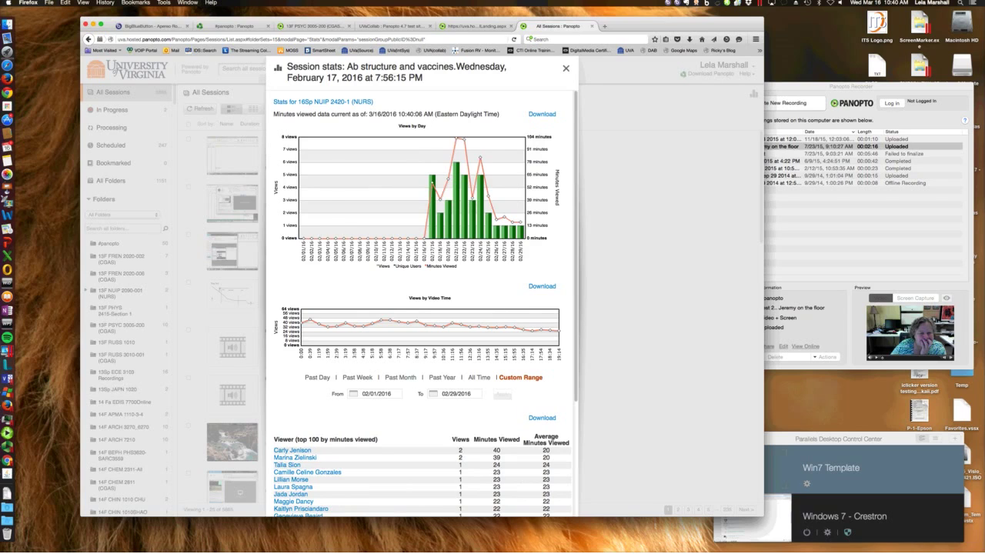
left_click(565, 67)
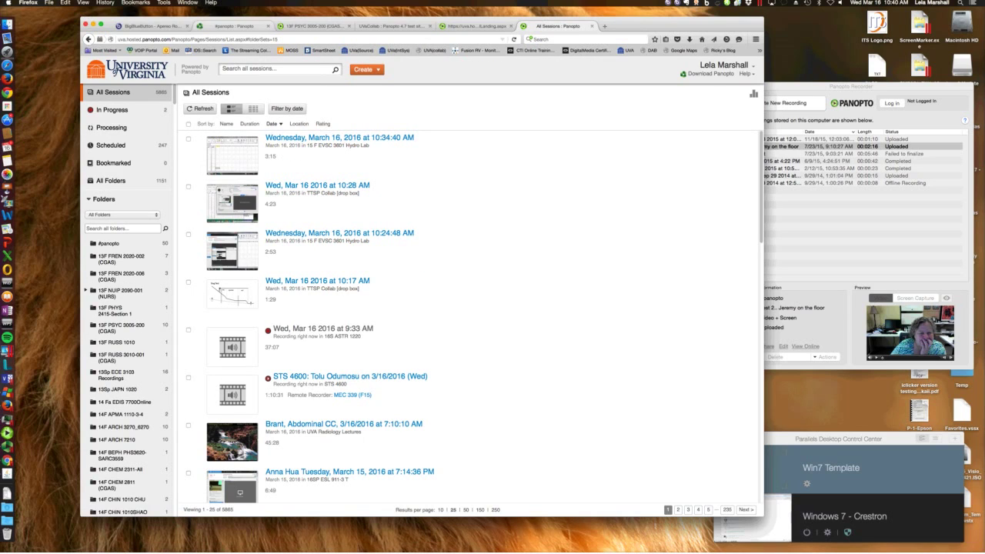
key("ctrl+Tab")
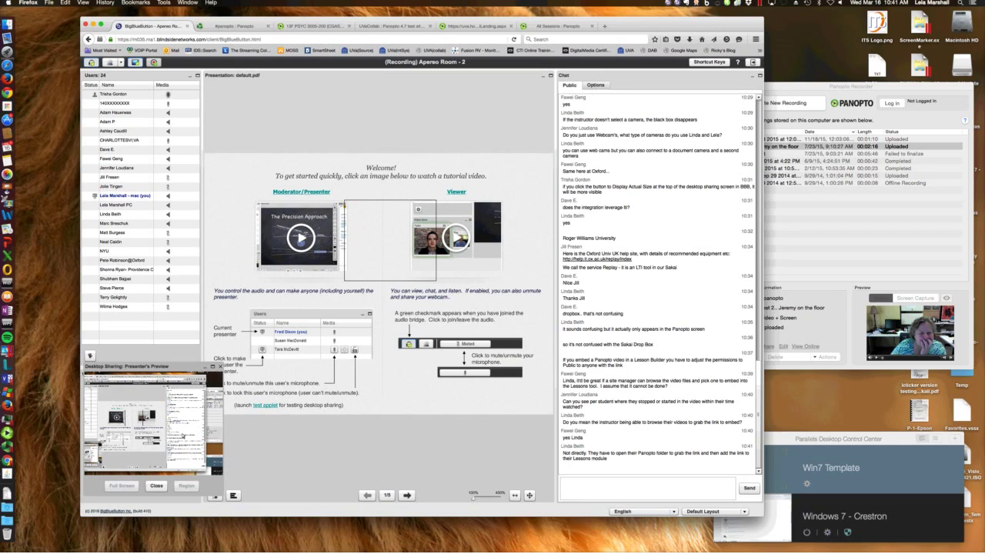
left_click(550, 26)
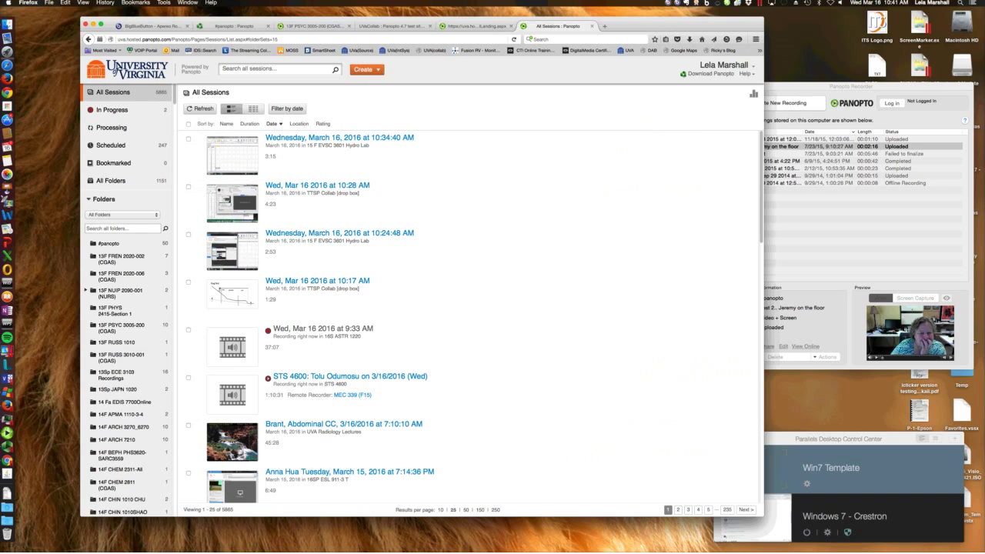
Browse the 13F PSYC 3005-200 and 13F RUSS 3010-001 folders and open Ruslan 3 Irkutsk stats
left_click(473, 26)
left_click(549, 26)
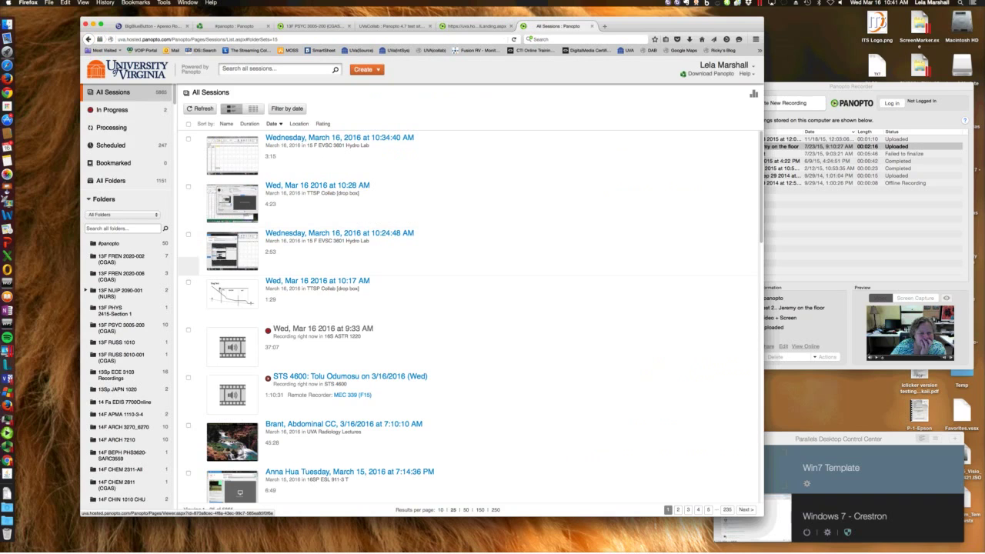
left_click(119, 327)
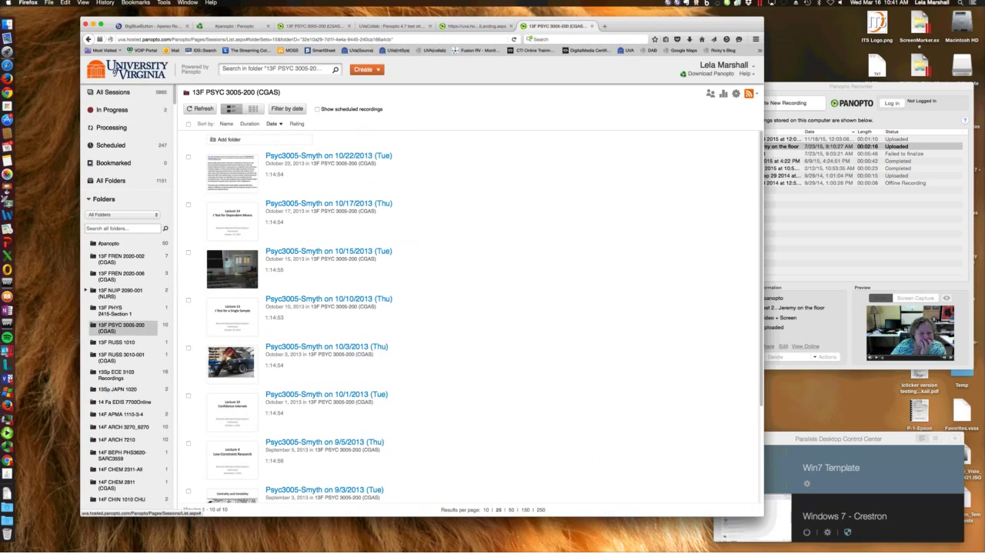
left_click(120, 356)
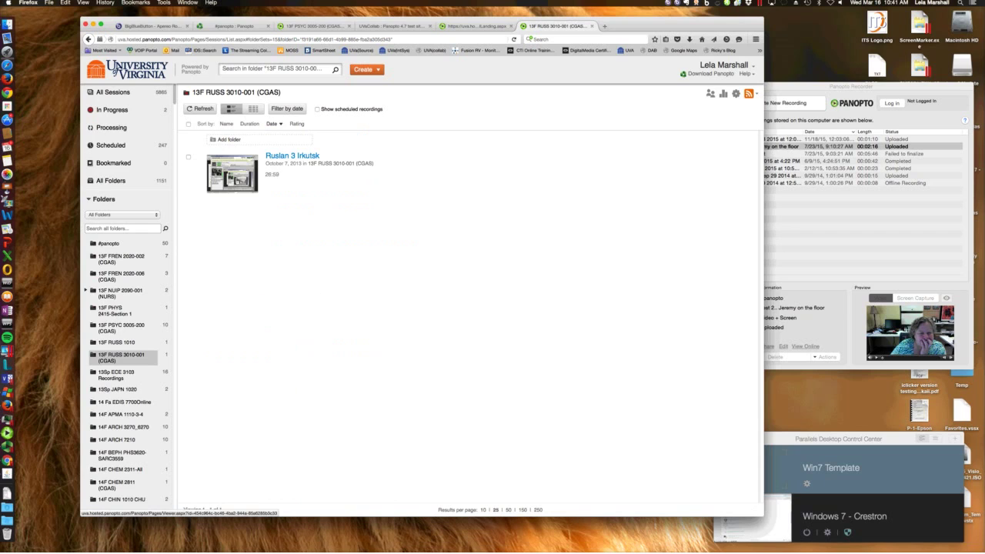
mouse_move(292, 156)
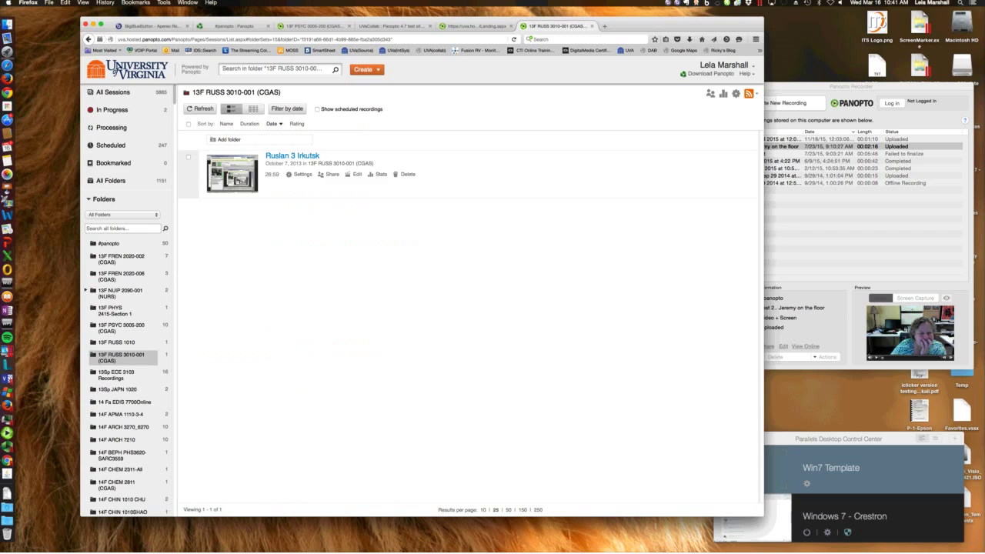
left_click(380, 174)
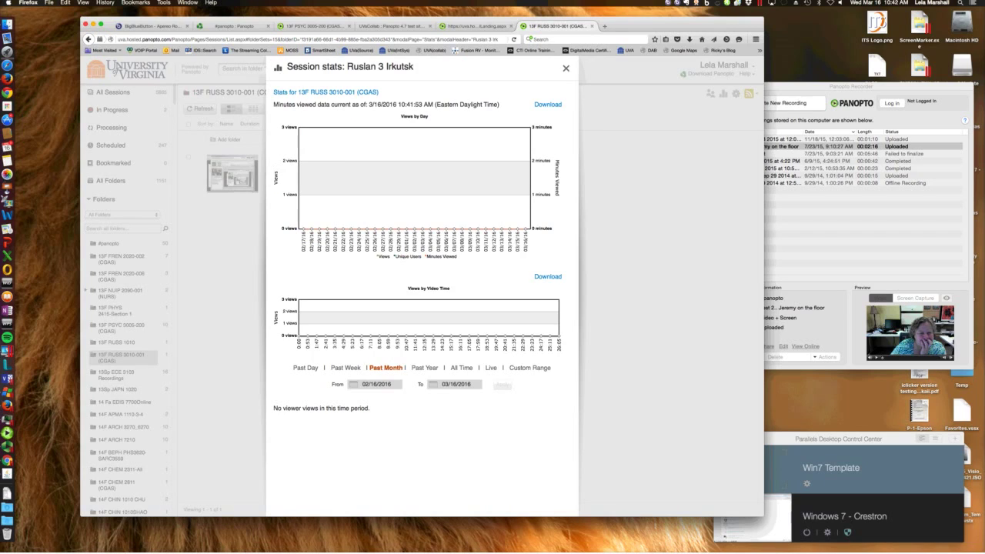
Close those stats, open the A&P Speech/Hear EDHS 5050 folder, and preview its Mar 3 recording
key("Escape")
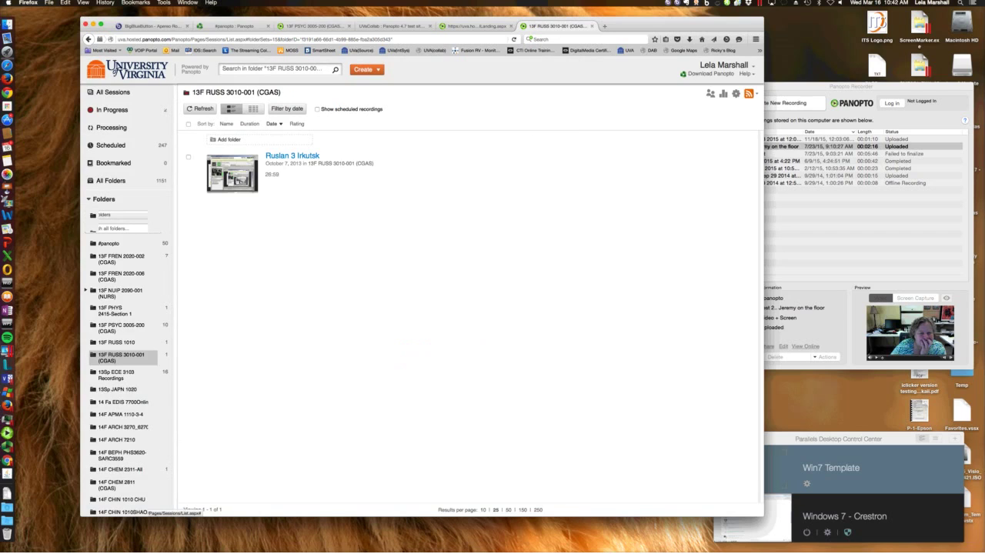
scroll(123, 289, "down", 15)
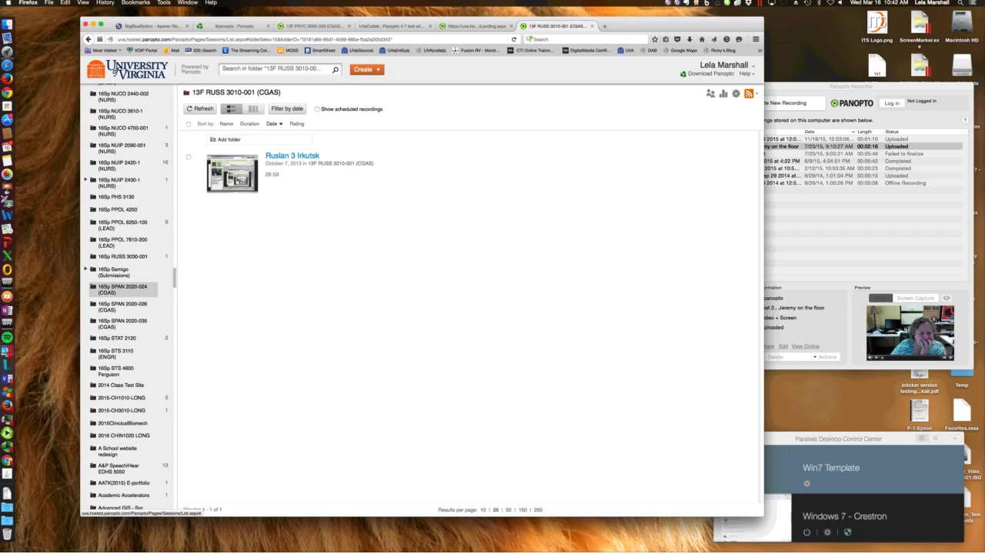
left_click(123, 288)
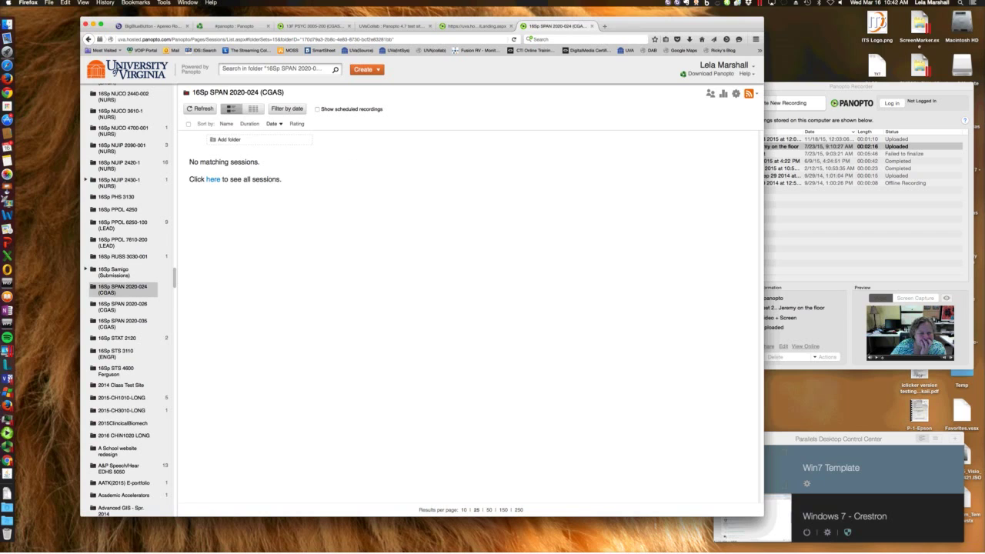
left_click(119, 467)
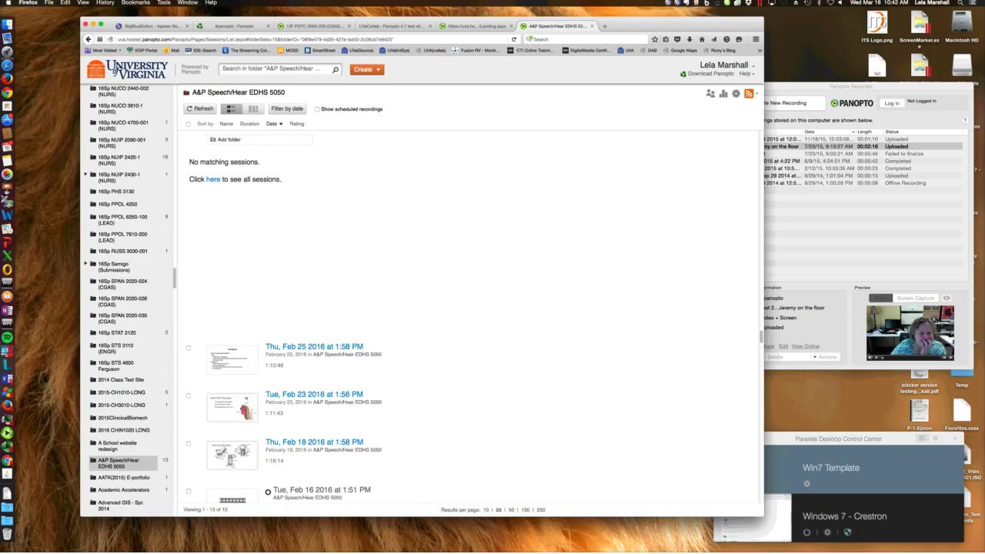
left_click(311, 203)
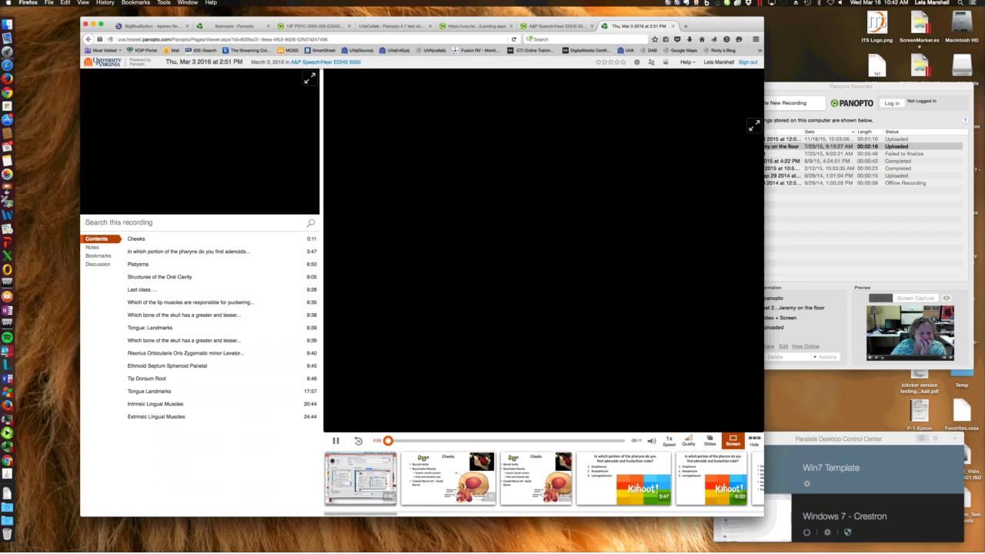
key("super+w")
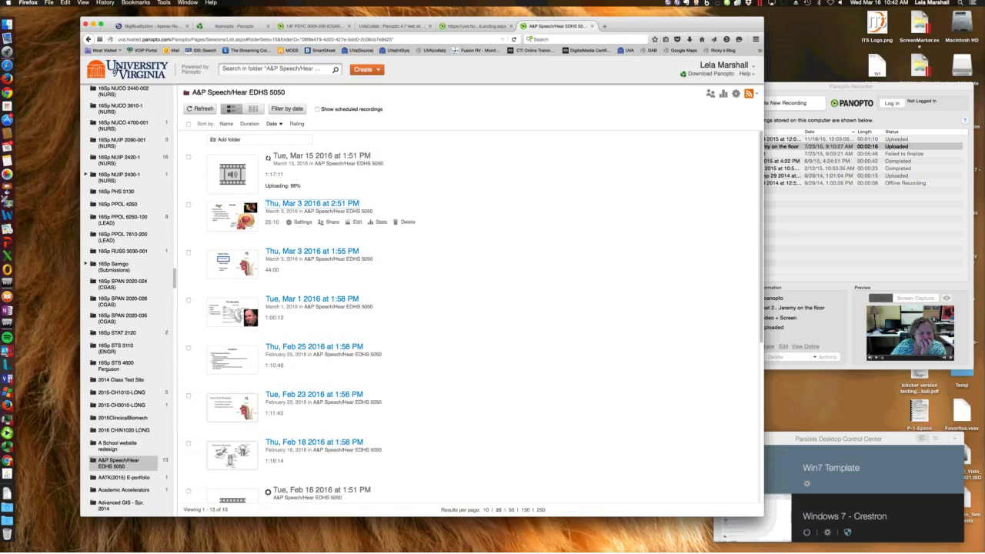
Check session and per-viewer stats for the Mar 3 2:51 PM recording, then return to BigBlueButton
left_click(379, 222)
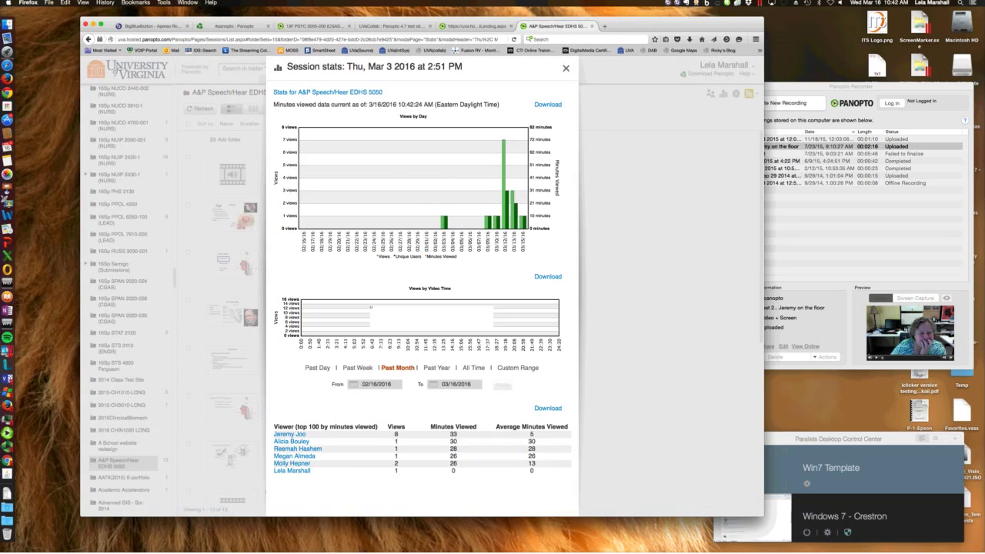
left_click(289, 433)
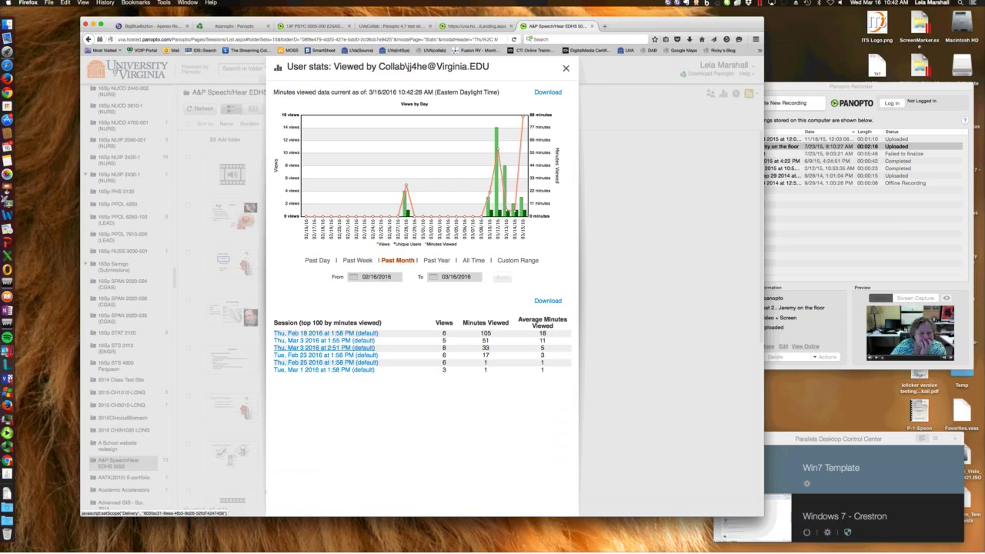
left_click(323, 348)
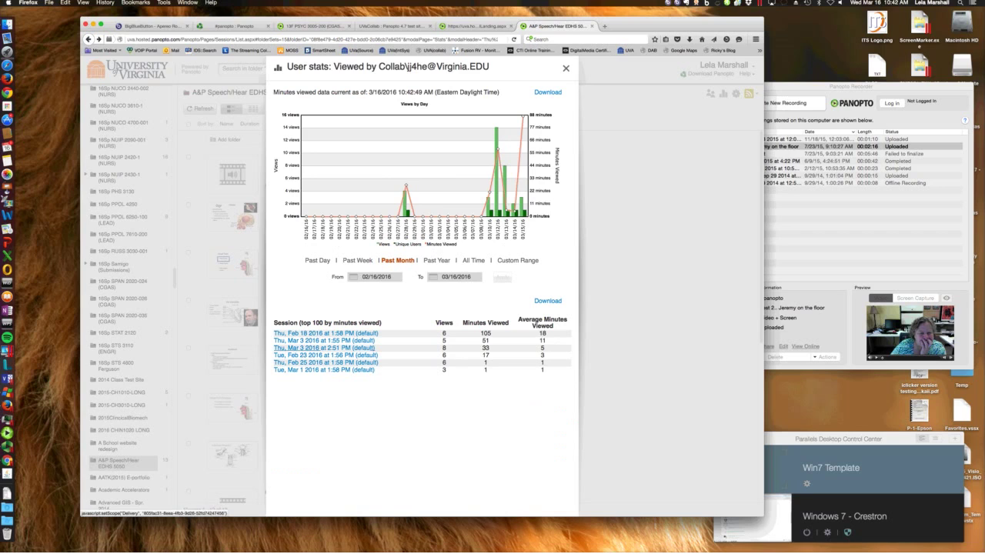
left_click(339, 348)
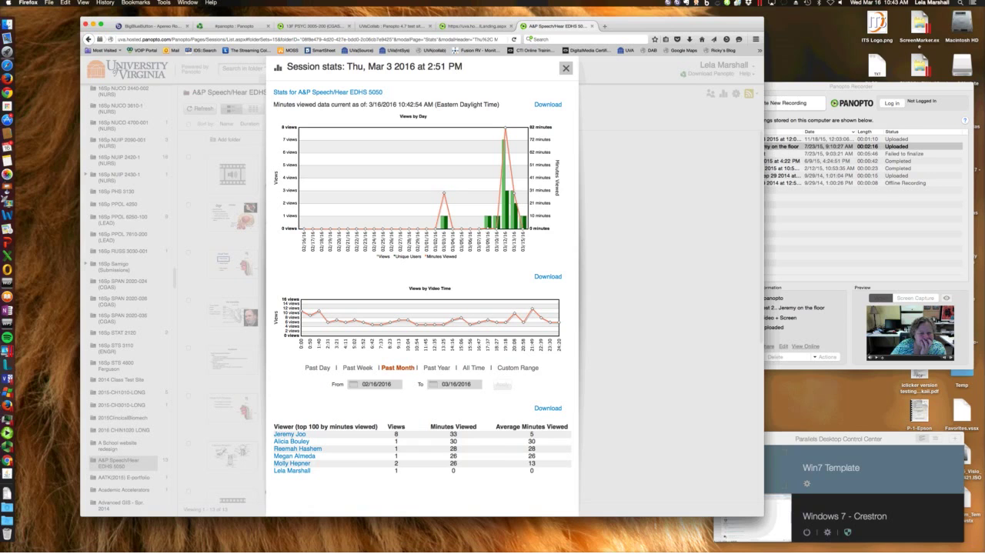
left_click(566, 67)
left_click(150, 25)
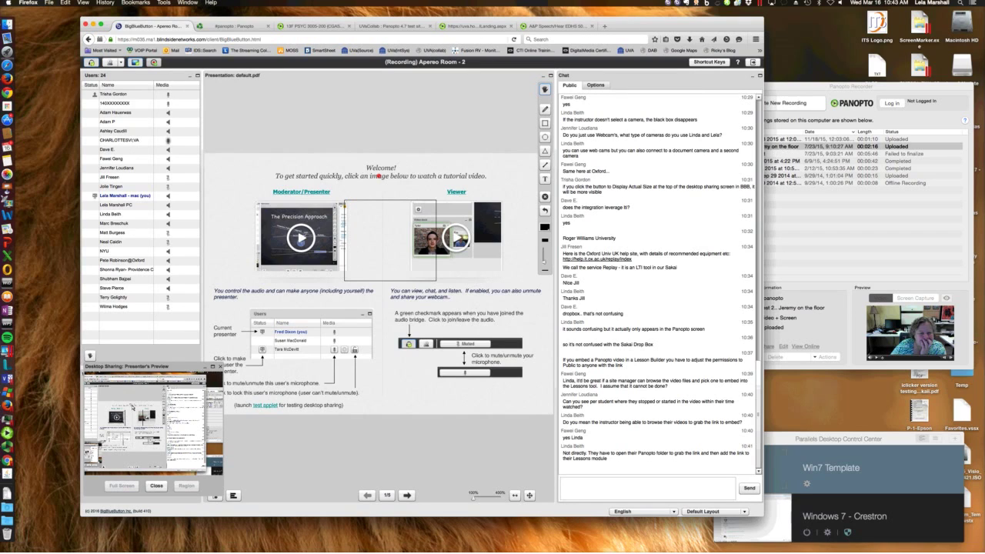
Load support.panopto.com in a new Firefox tab
key("super+4")
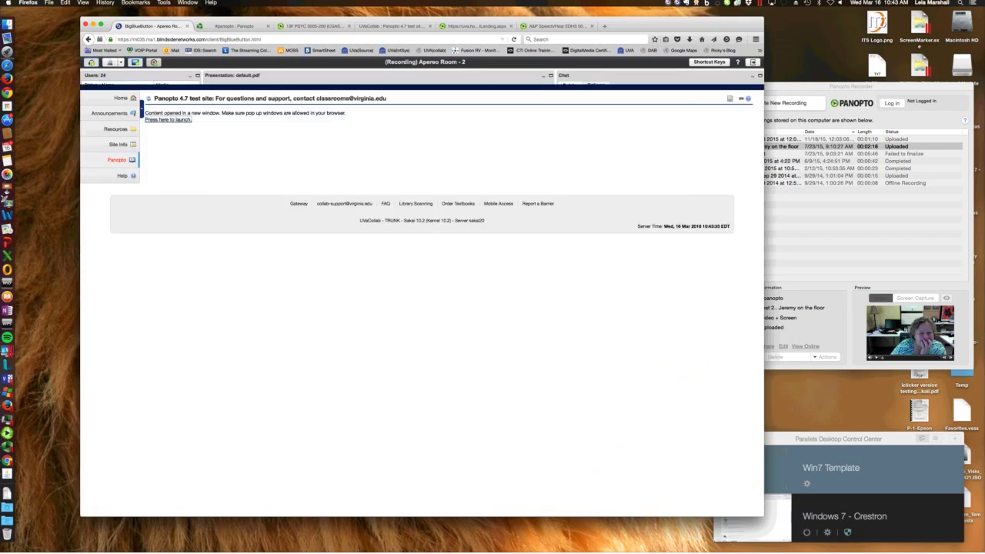
key("super+t")
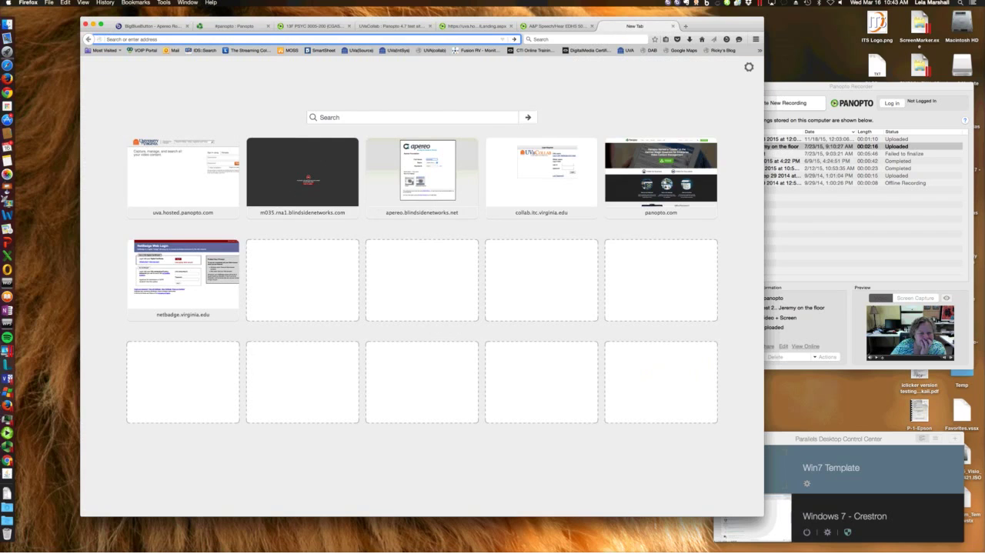
type("support")
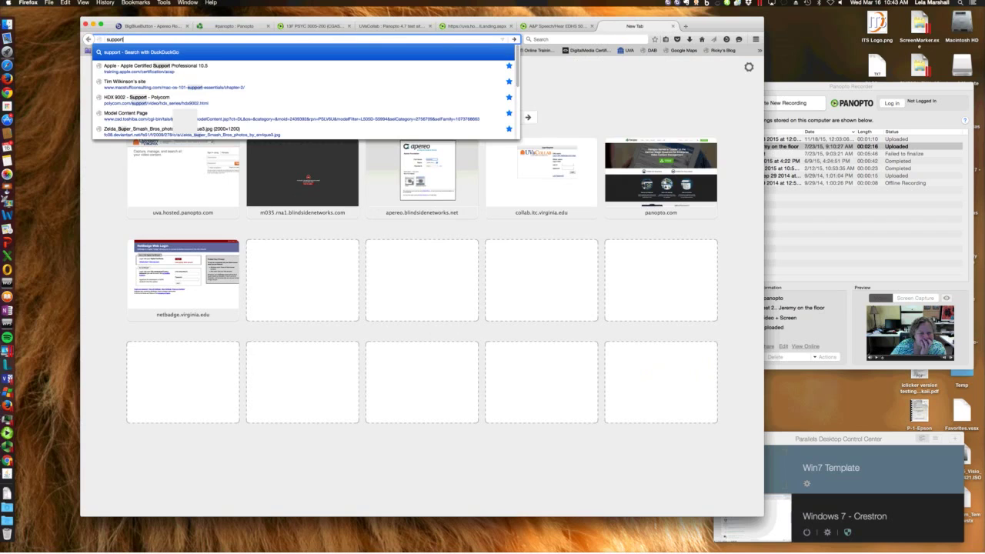
type(".")
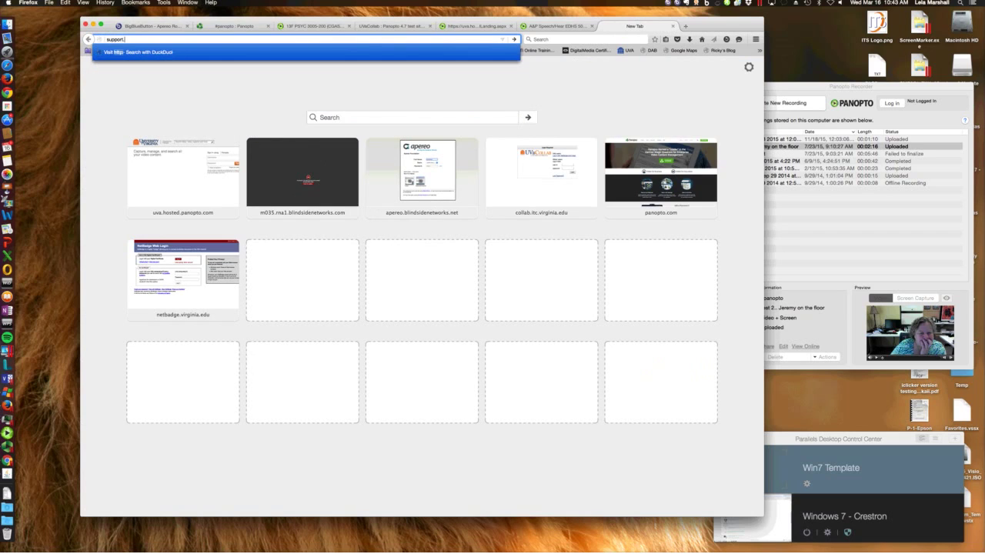
type("panopto.com")
key("Return")
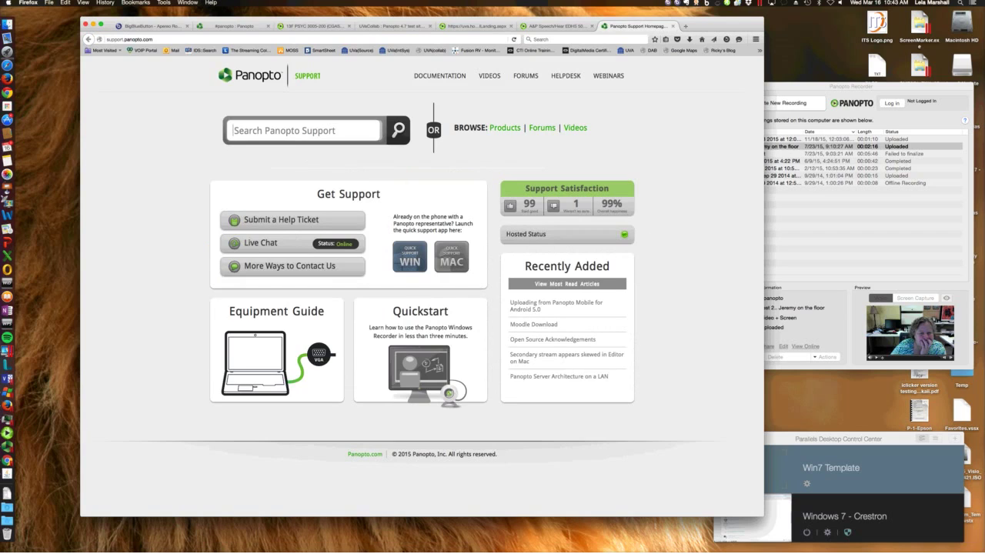
Search the support site for 'video editing' and look through the Videos section
type("video")
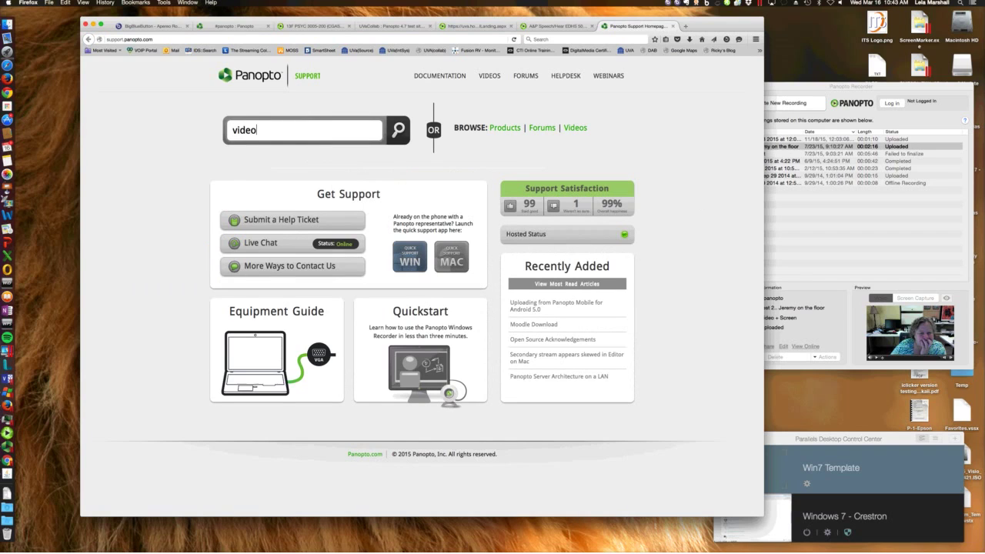
type(" editing")
key("Return")
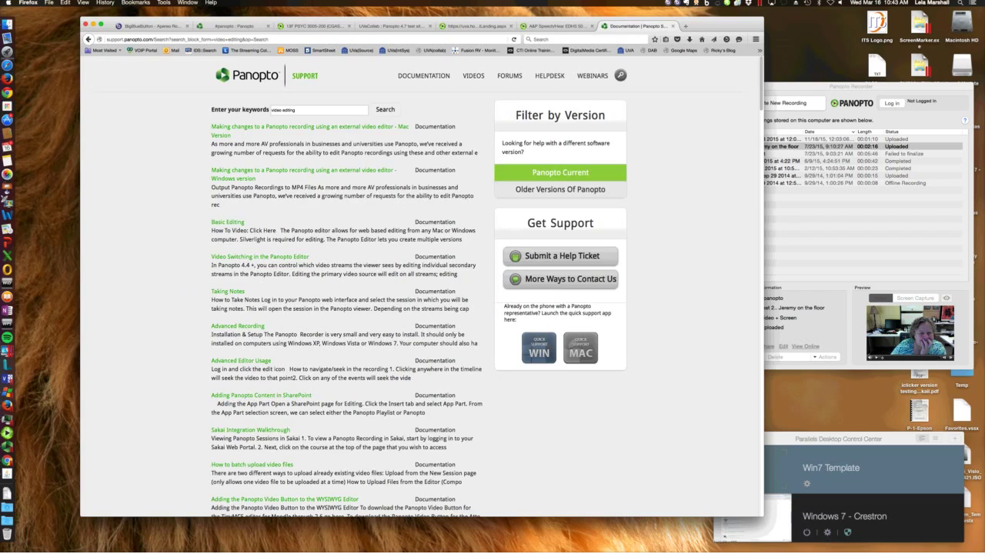
scroll(422, 285, "down", 2)
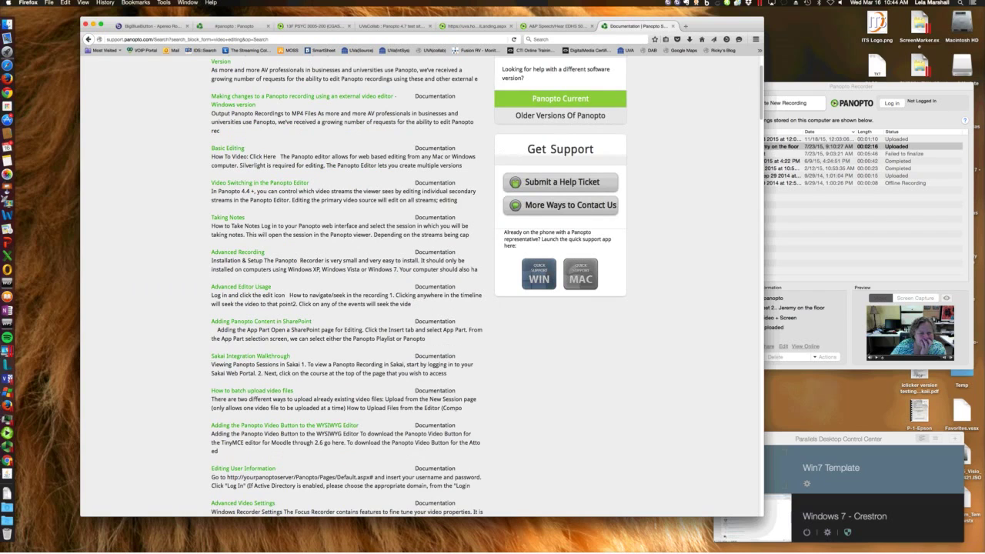
scroll(421, 284, "up", 2)
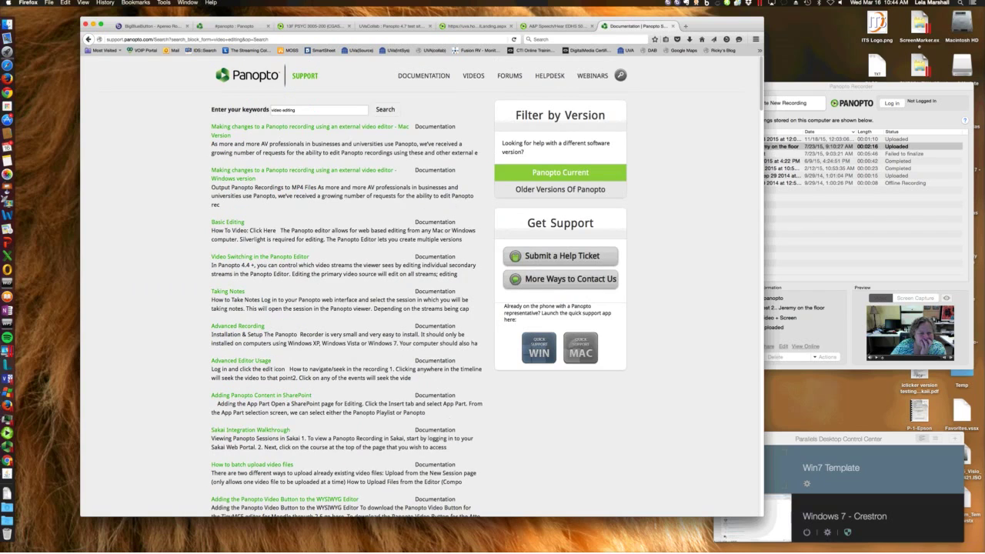
left_click(473, 75)
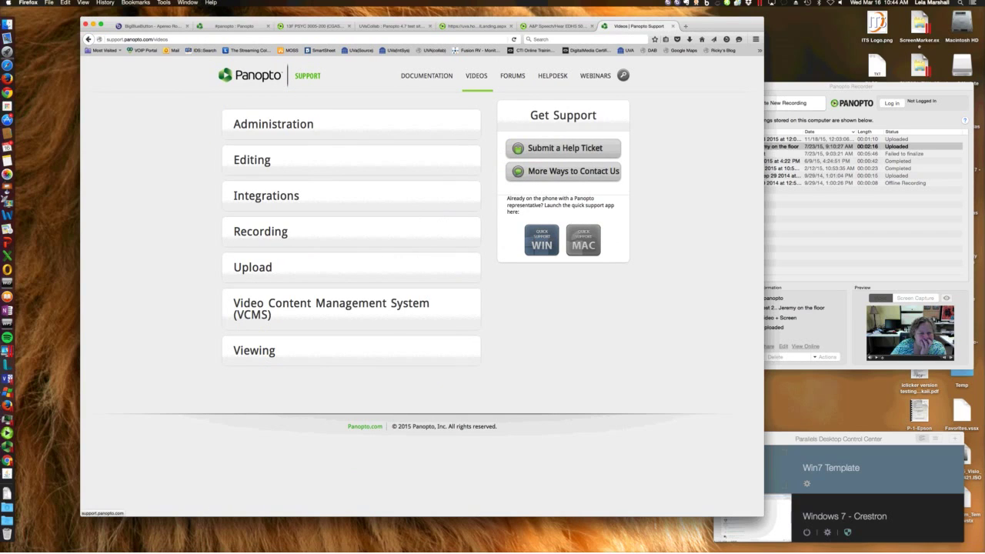
left_click(257, 75)
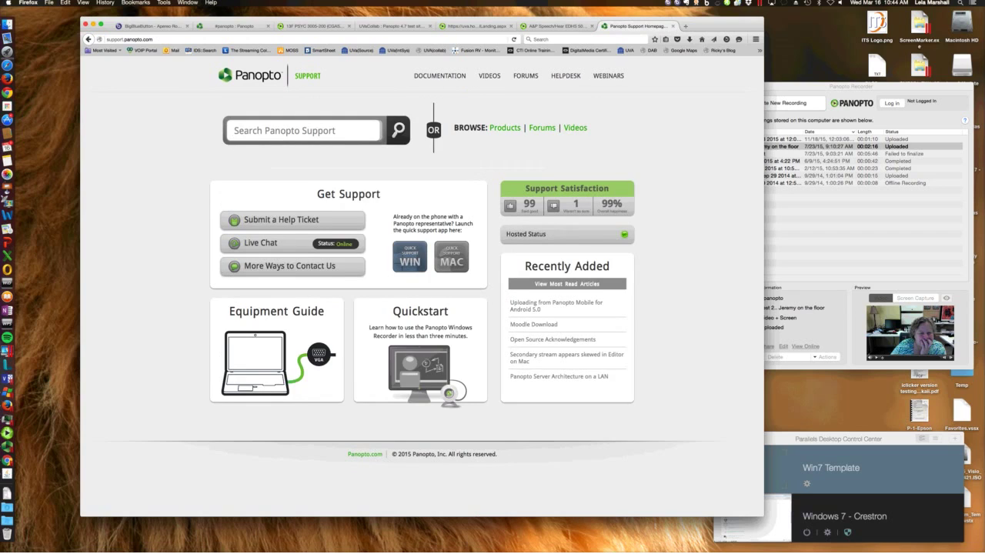
Search for 'statistics' and open the User-centric Statistics article
type("statistics")
key("Return")
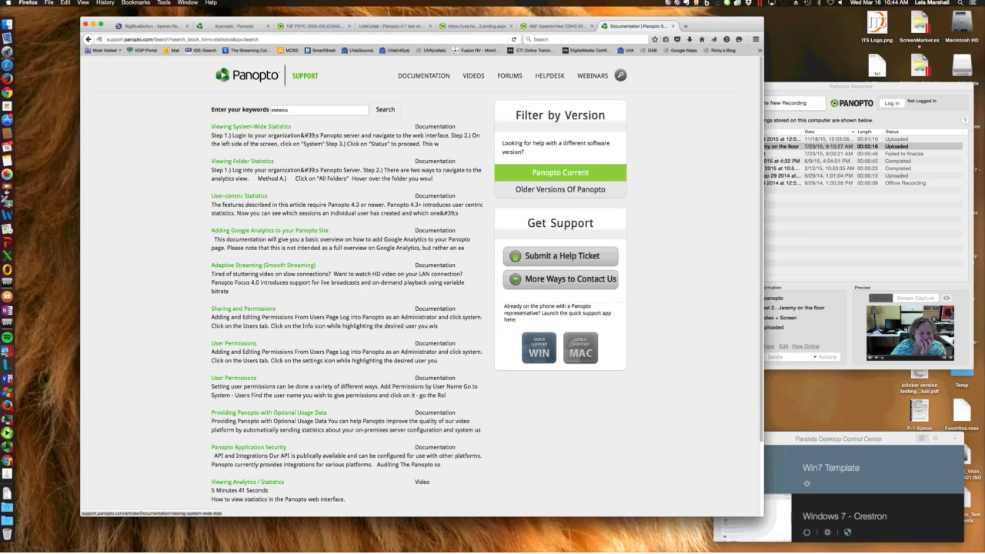
left_click(239, 195)
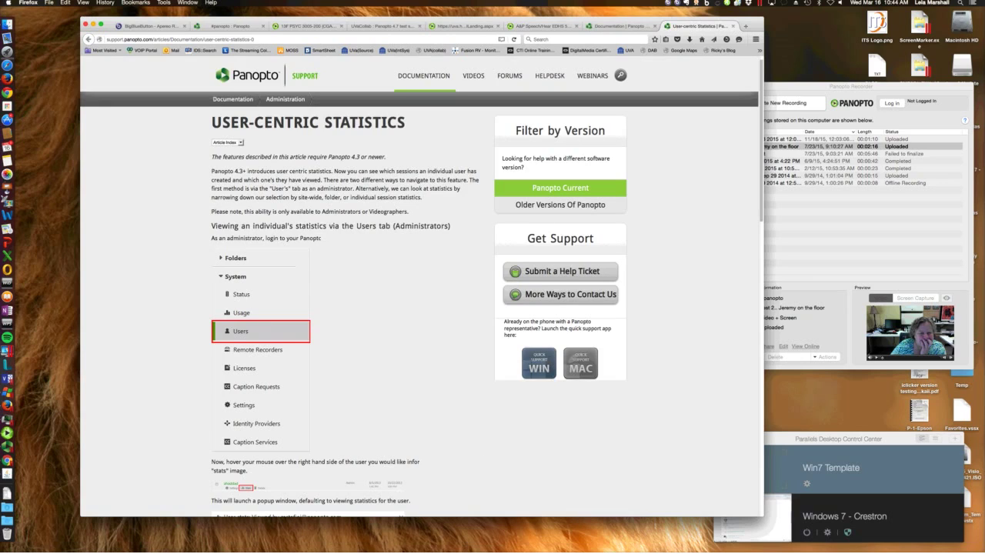
scroll(421, 285, "down", 7)
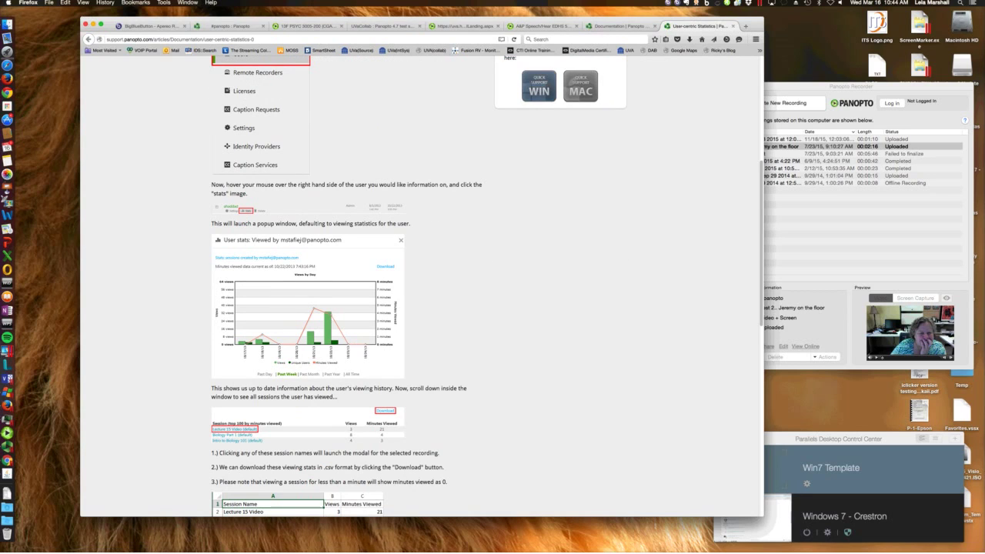
scroll(422, 284, "down", 2)
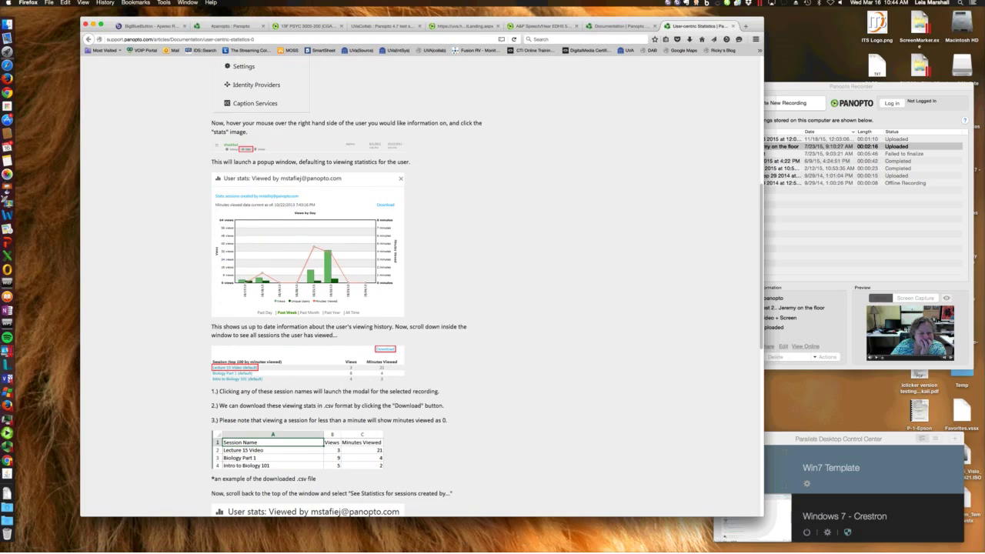
scroll(421, 285, "down", 2)
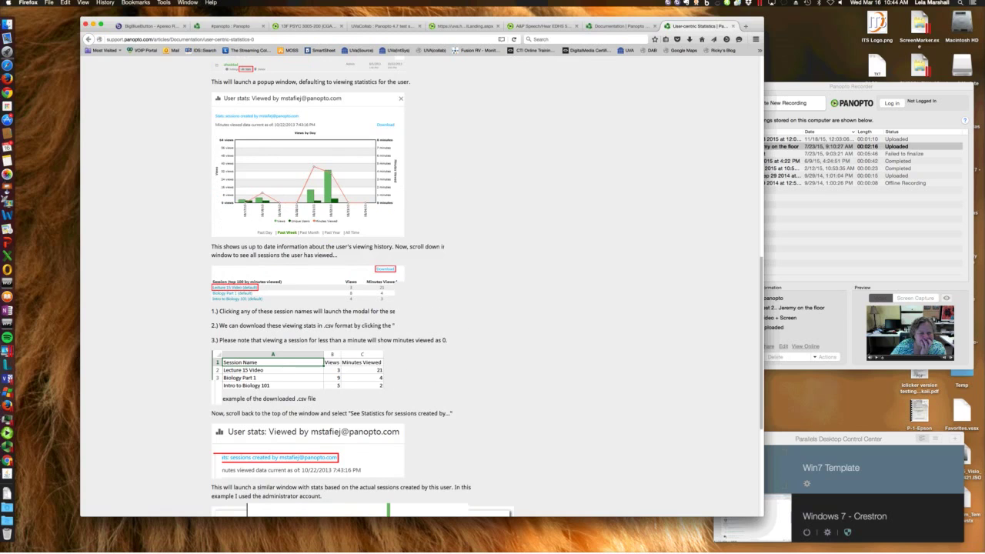
scroll(422, 285, "down", 6)
scroll(422, 284, "down", 3)
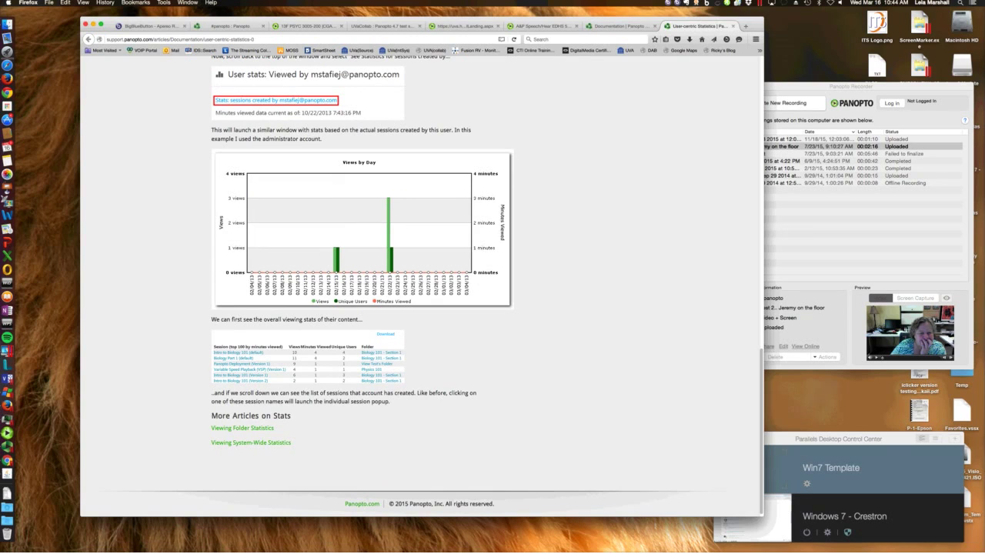
scroll(422, 285, "up", 6)
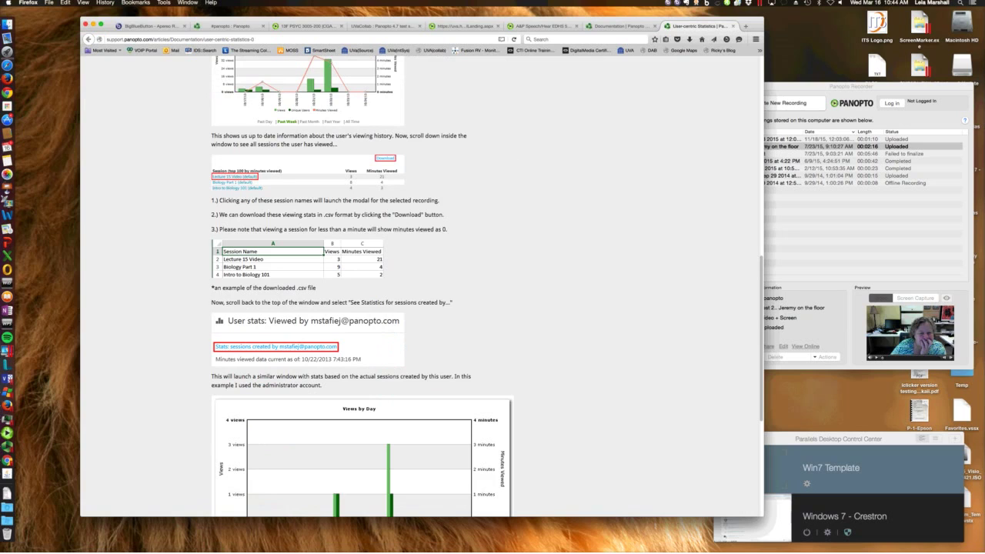
scroll(422, 285, "up", 15)
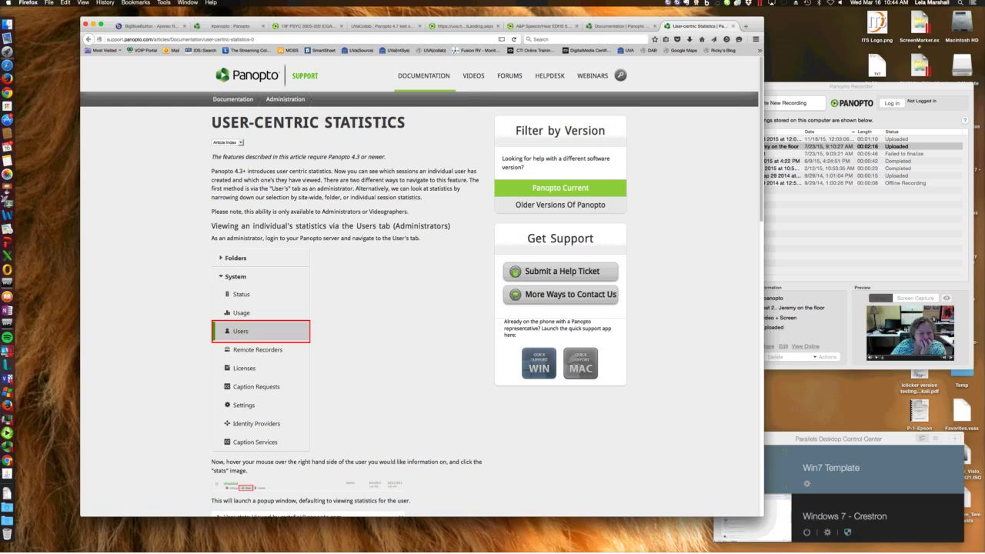
Show the support Videos page, start a new recording in Panopto Recorder, then return to #panopto
mouse_move(424, 75)
left_click(473, 75)
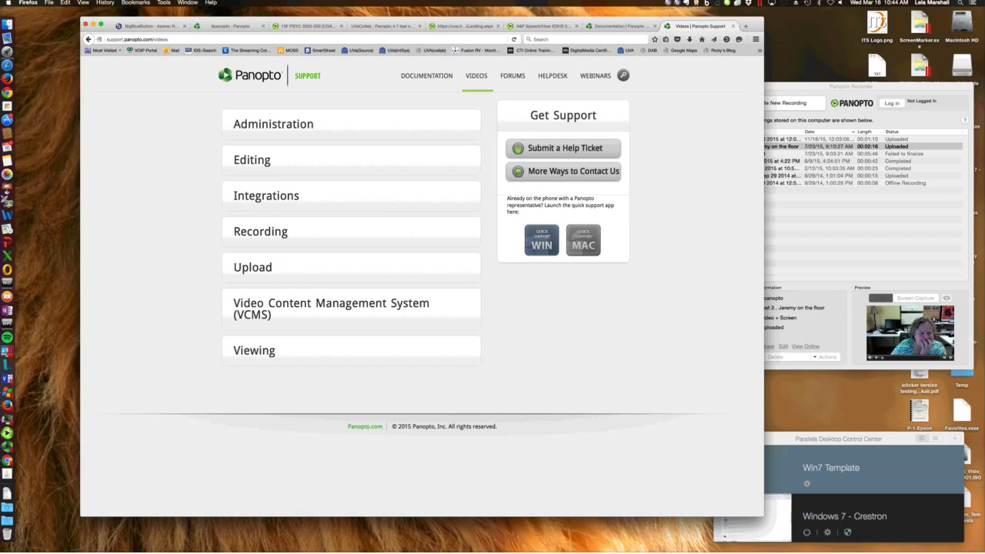
key("super+Tab")
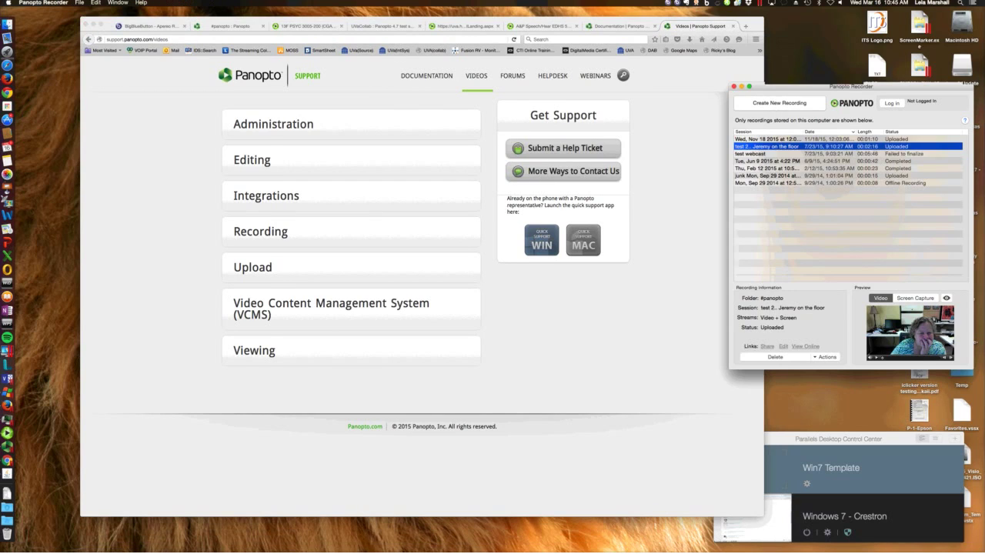
key("alt+super+c")
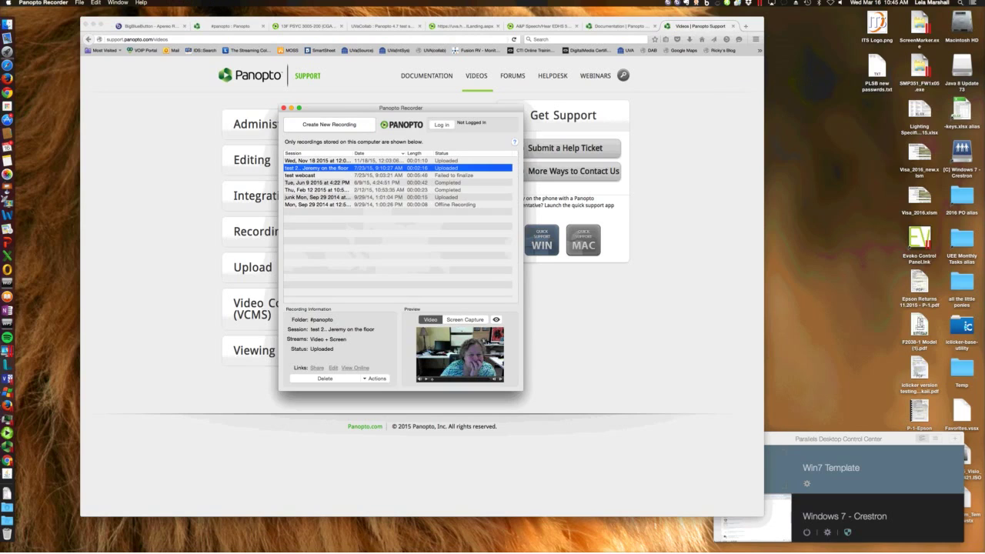
key("super+n")
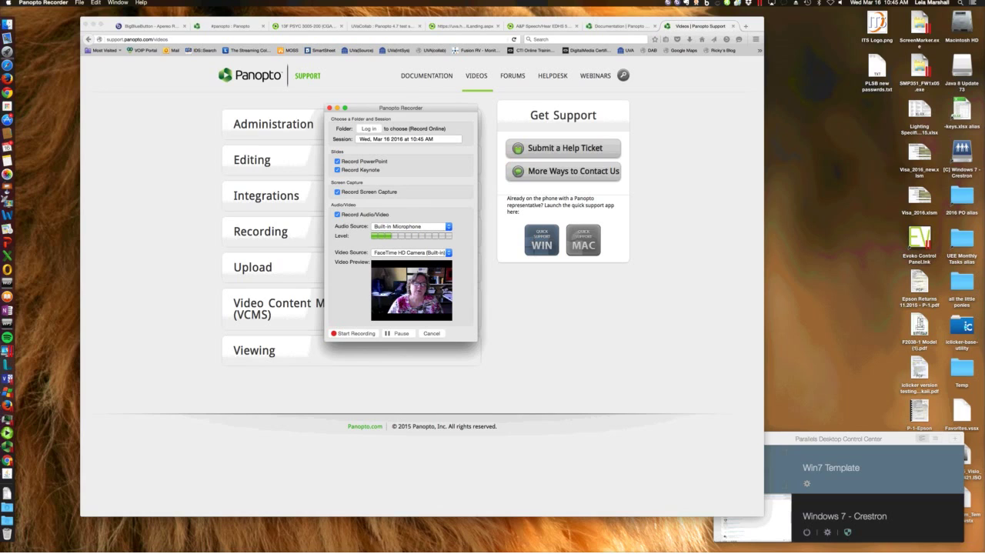
key("super+Tab")
key("super+2")
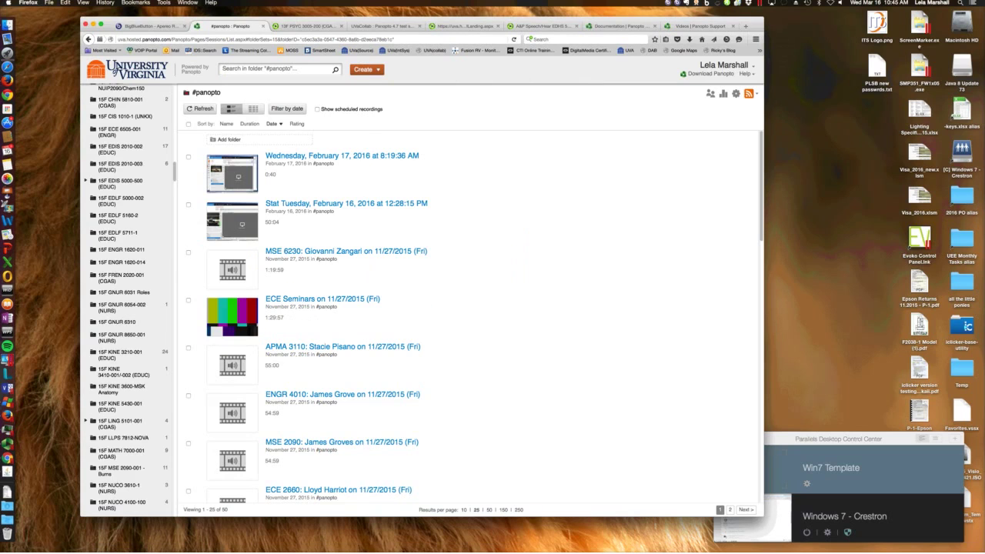
Show the #panopto folder's Create menu options, then switch back to the BigBlueButton meeting
left_click(365, 69)
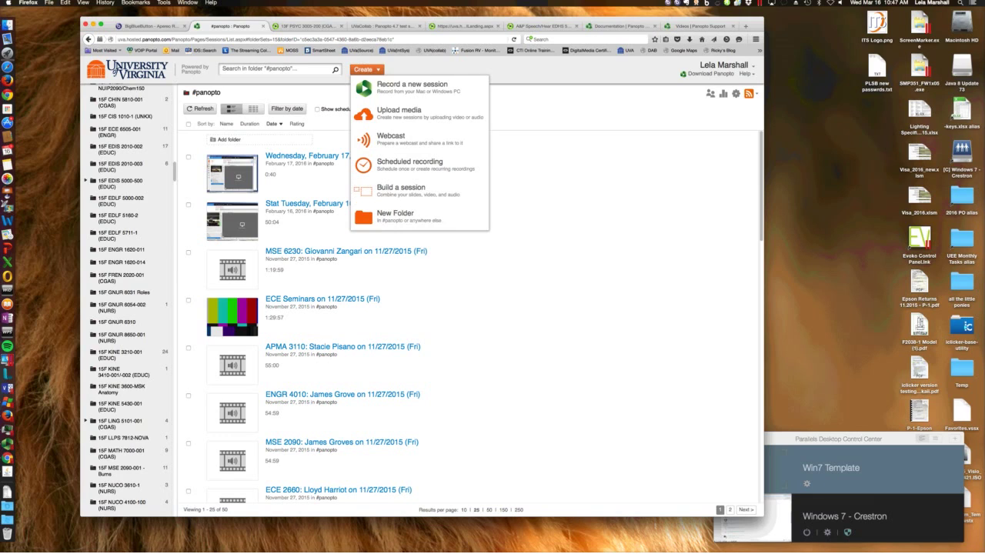
key("ctrl+shift+Tab")
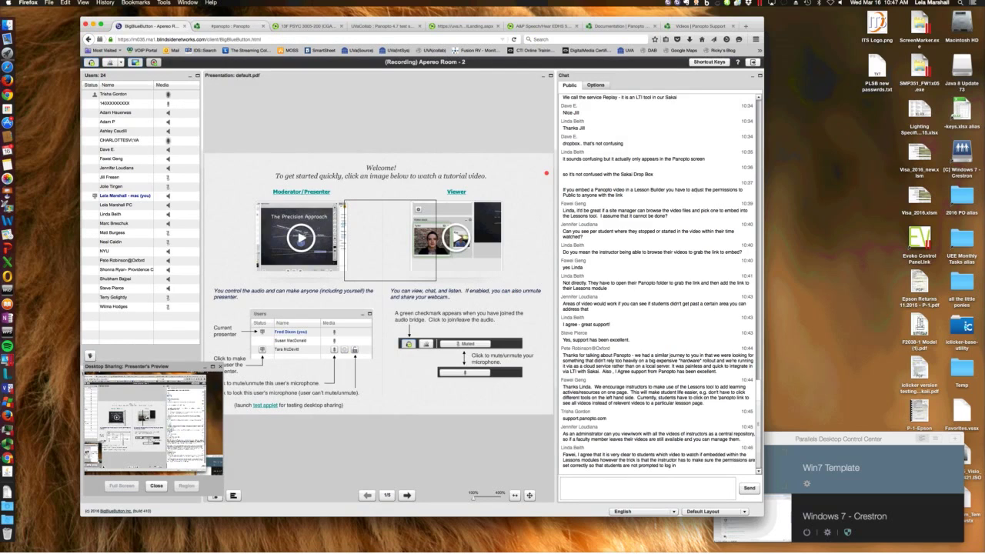
Switch from the meeting room back to the #panopto folder tab in Panopto
key("ctrl+Tab")
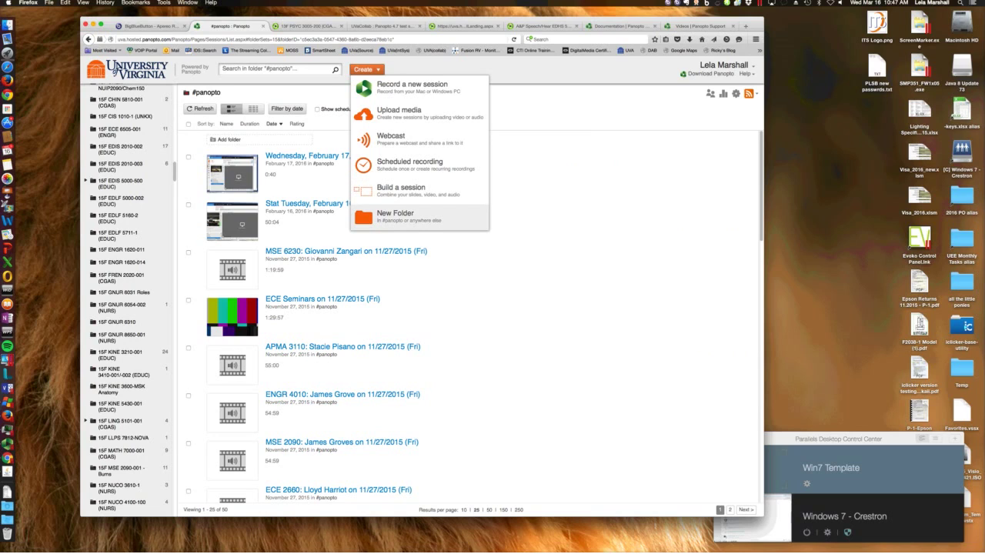
Create an empty folder named 'secondary' inside #panopto and dismiss its sharing settings
left_click(395, 215)
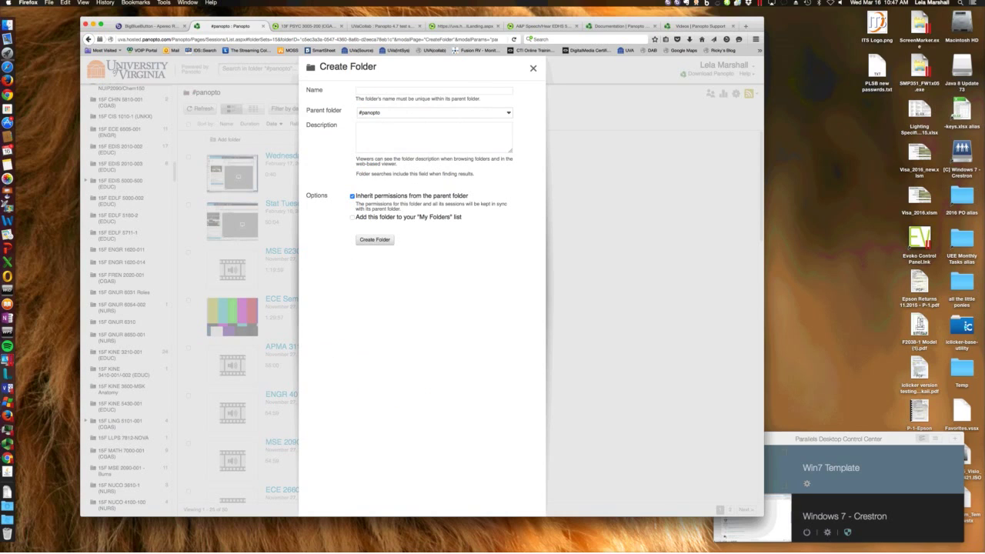
type("secondary")
key("Return")
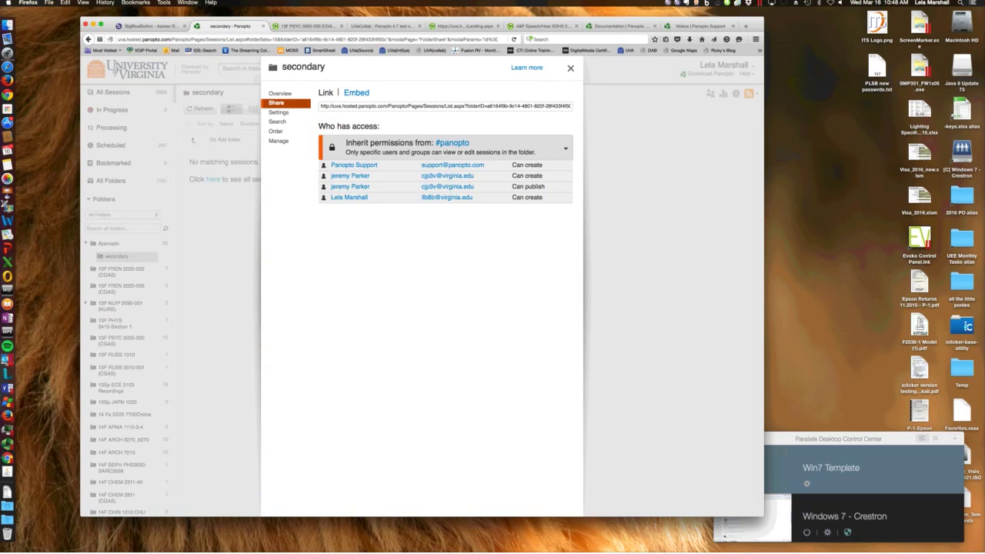
key("Escape")
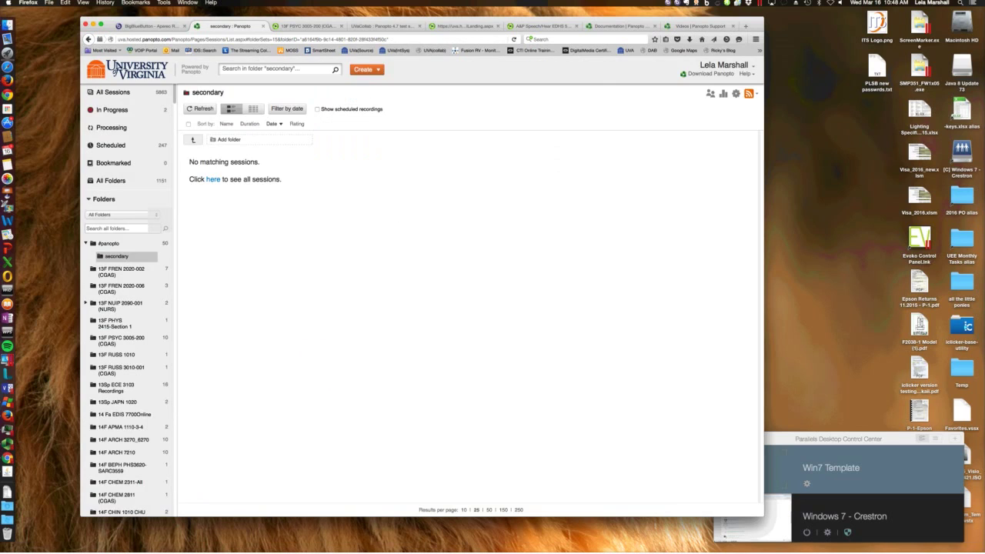
Switch back to the BigBlueButton meeting room tab with its public chat
key("ctrl+shift+Tab")
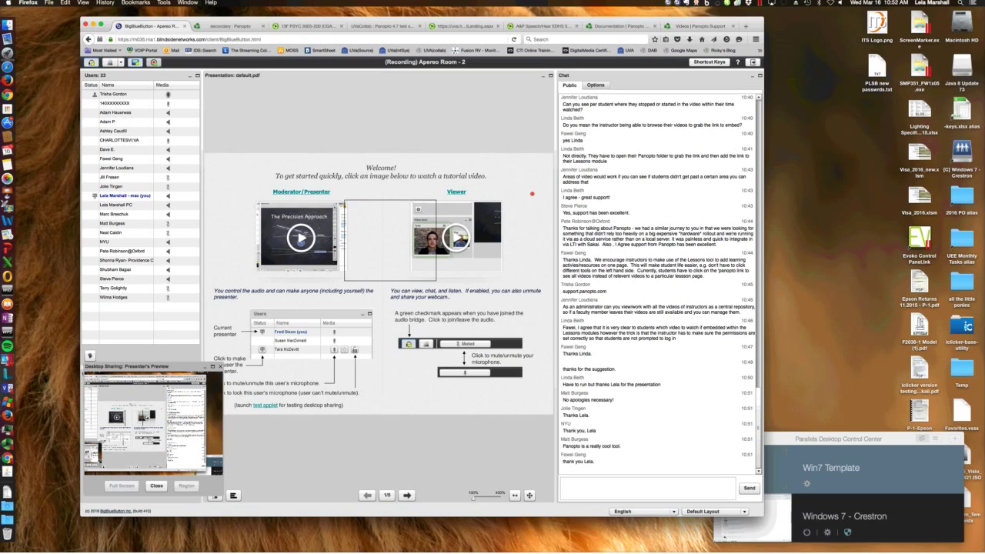
Send a public chat message giving the presenter's e-mail address and saying she's out next week
left_click(646, 487)
type("My email is:")
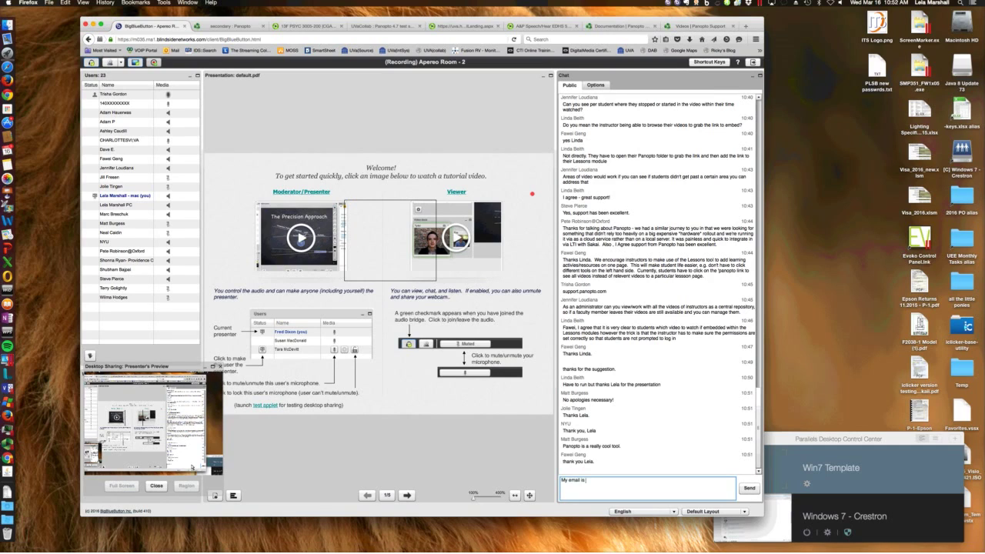
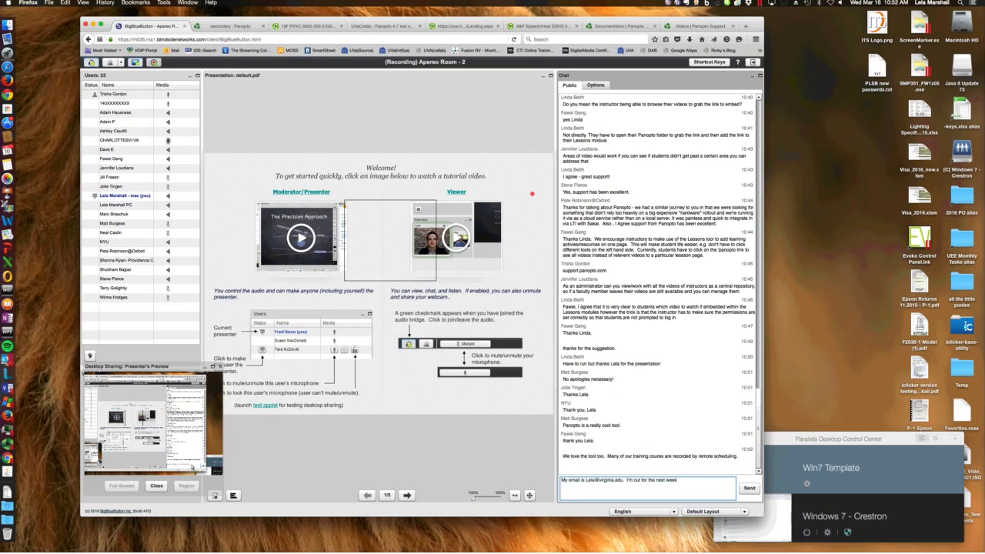
type(" as I have my first c")
type("randchild with me... but... happy to talk")
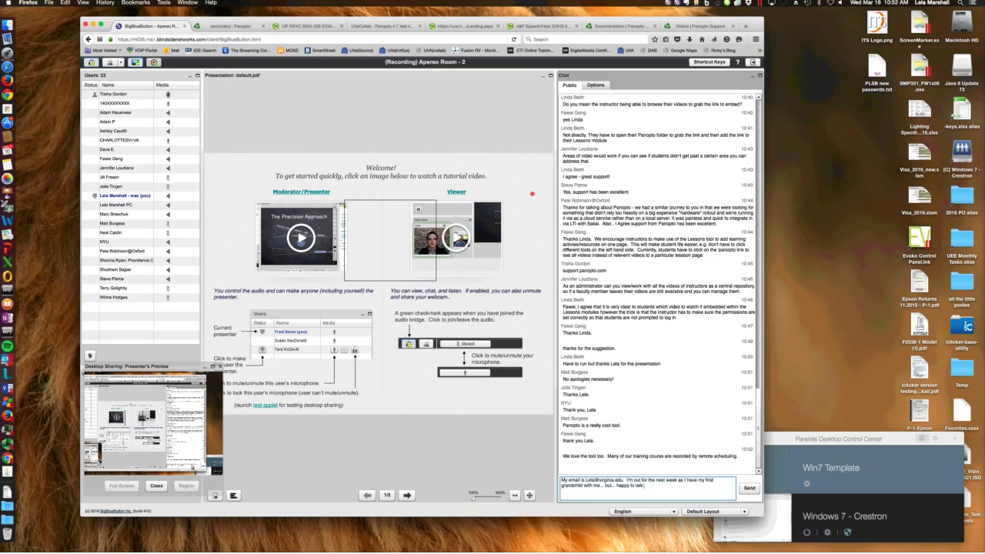
key("Return")
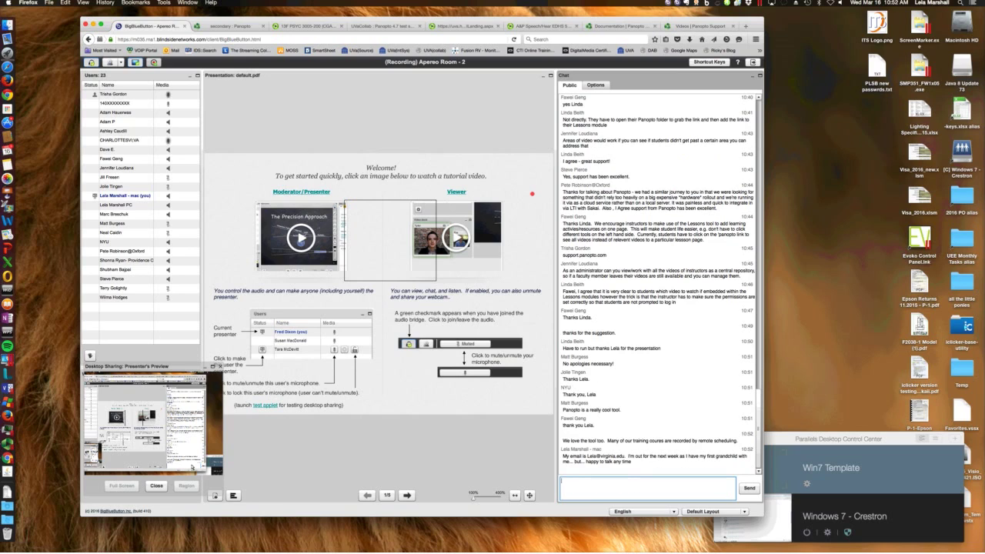